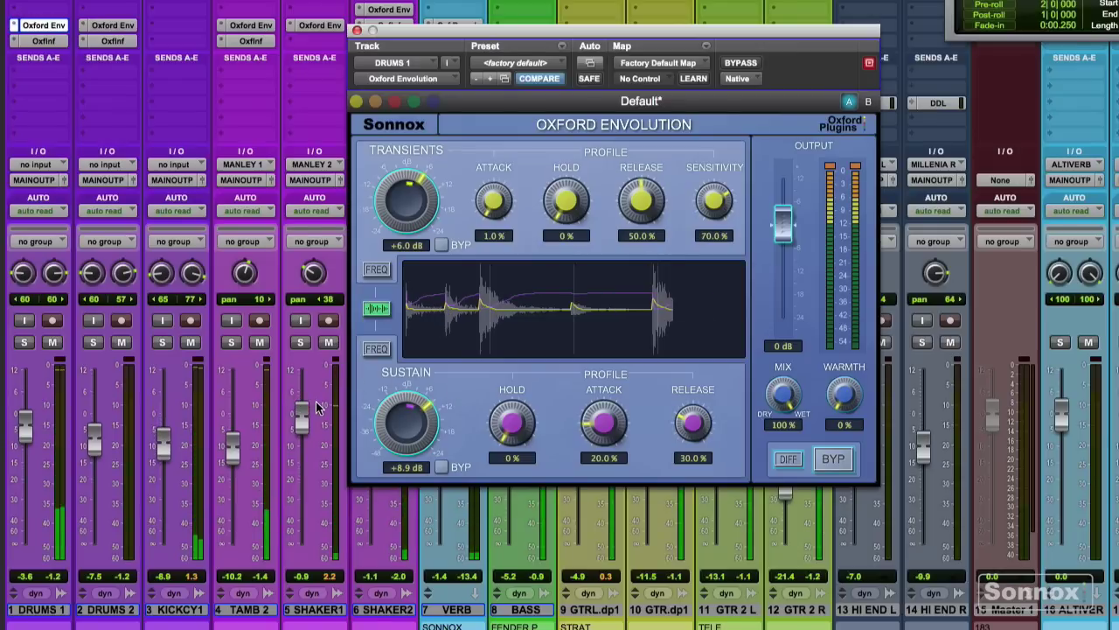
- Solo DRUMS 1 and compare the loop with Oxford Envolution bypassed and active, leaving the effect active
left_click(24, 342)
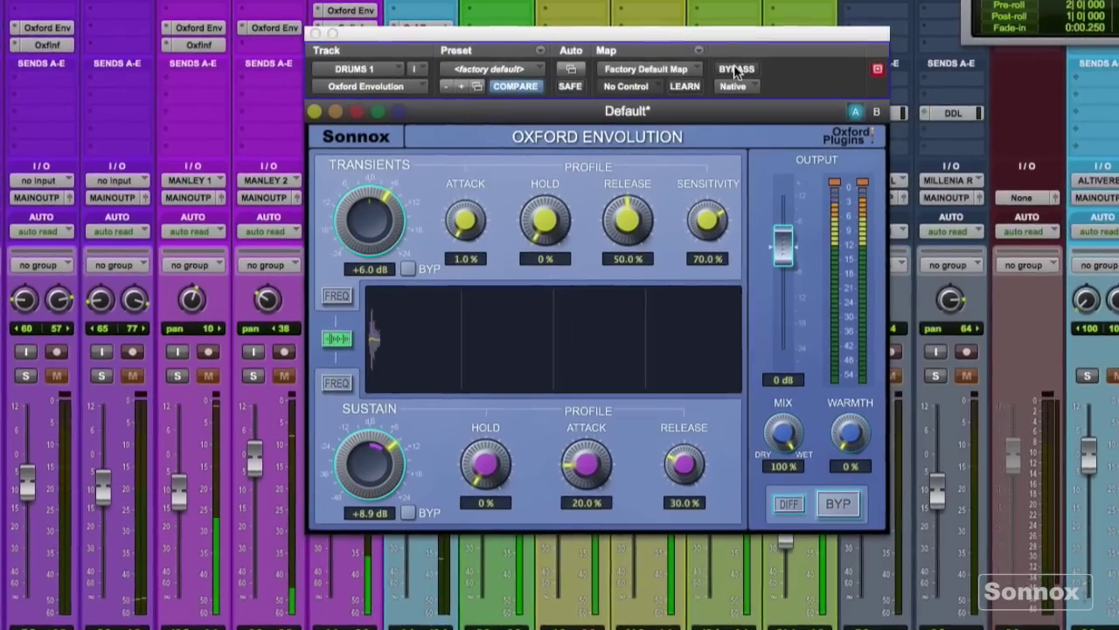
left_click(736, 69)
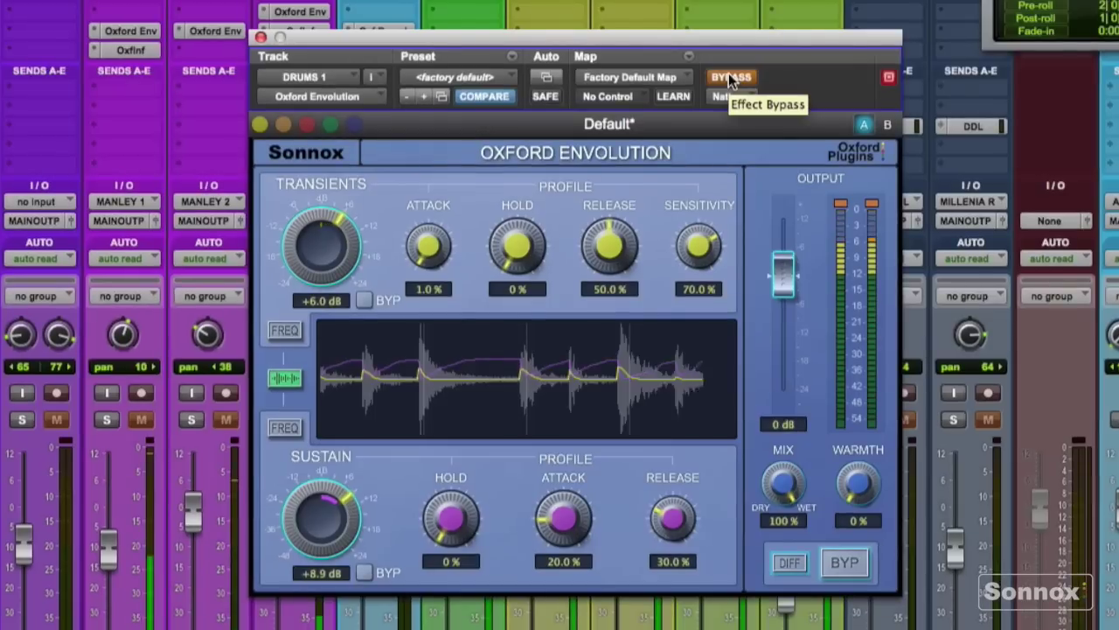
left_click(731, 77)
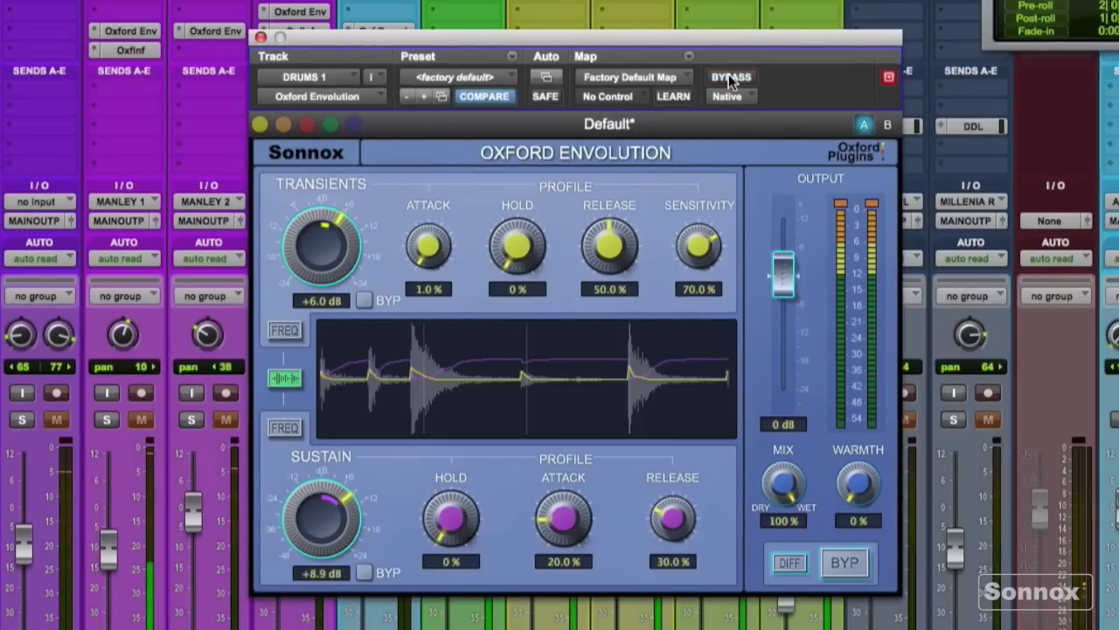
left_click(729, 76)
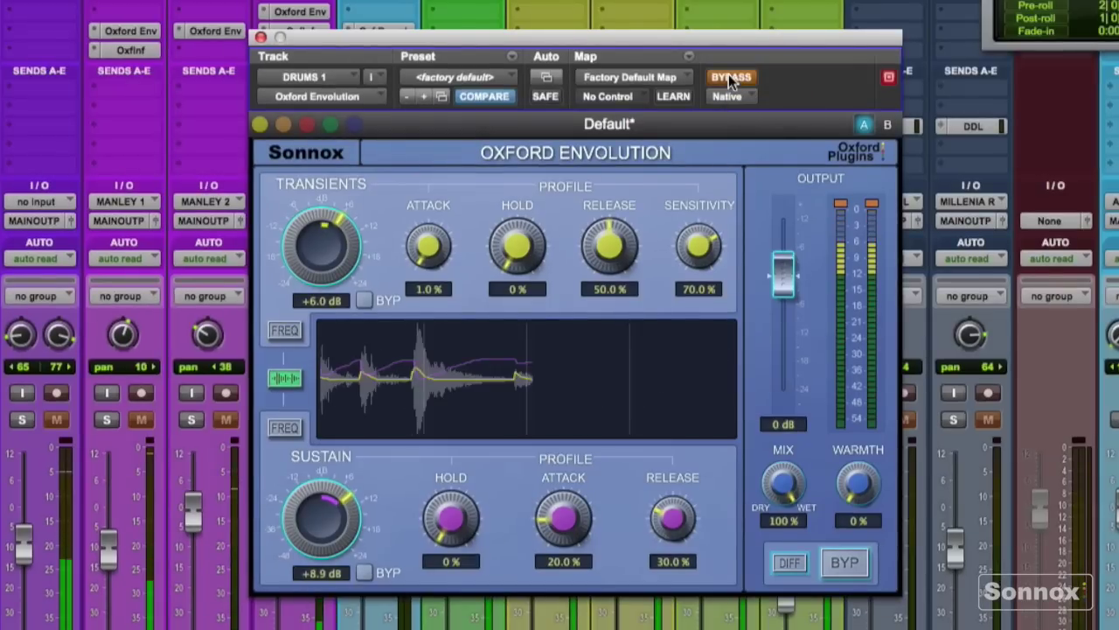
left_click(728, 76)
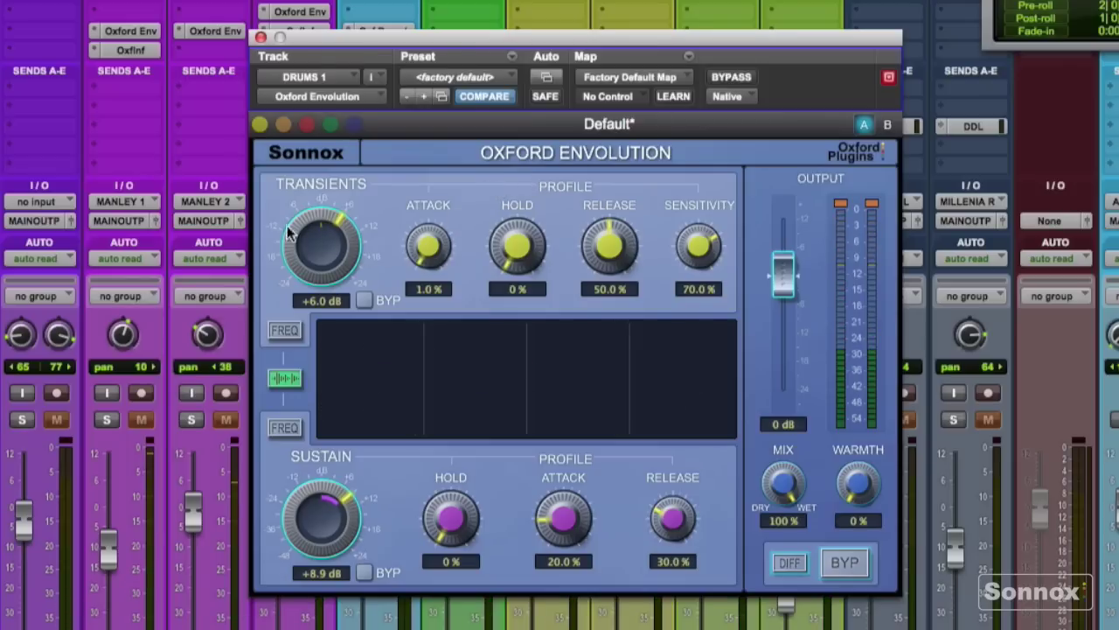
- Reset the DRUMS 1 Oxford Envolution to its factory default preset
mouse_move(330, 219)
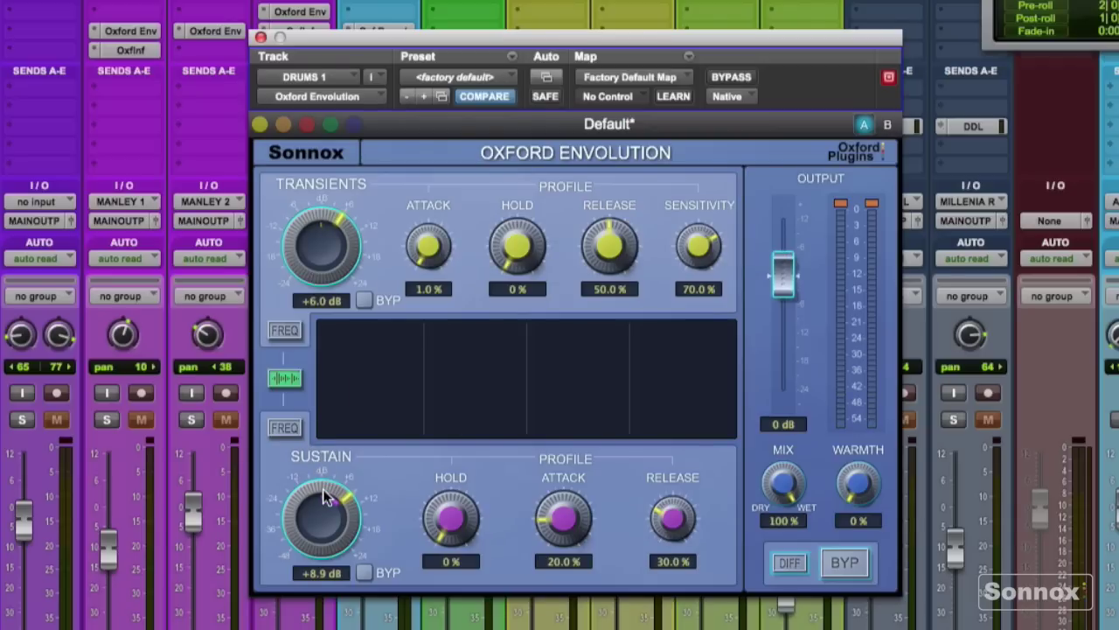
mouse_move(322, 494)
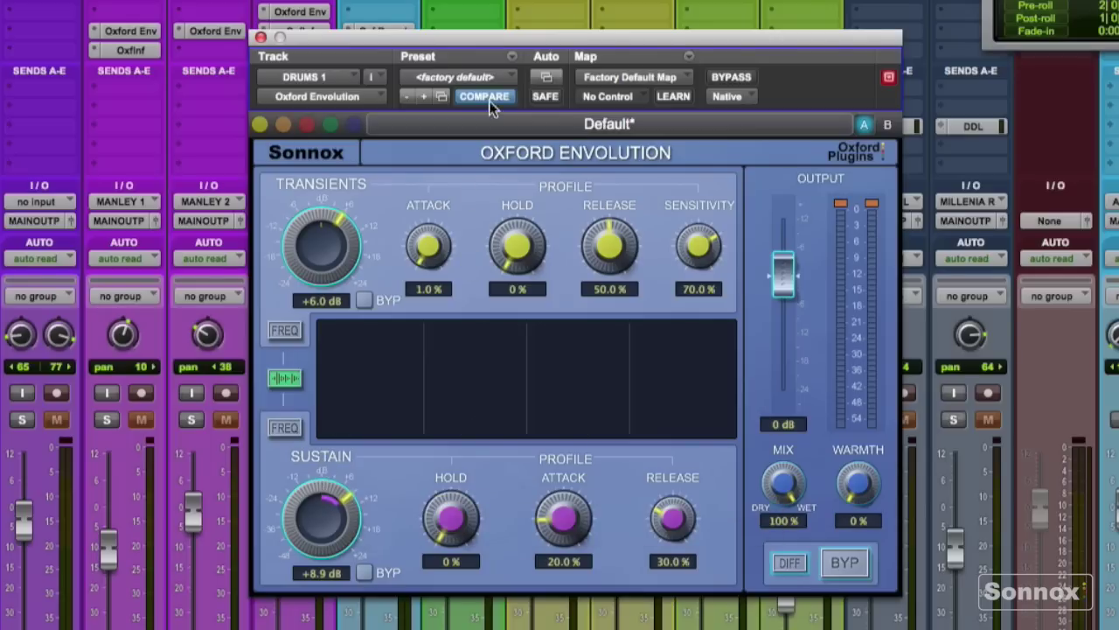
left_click(455, 75)
left_click(479, 78)
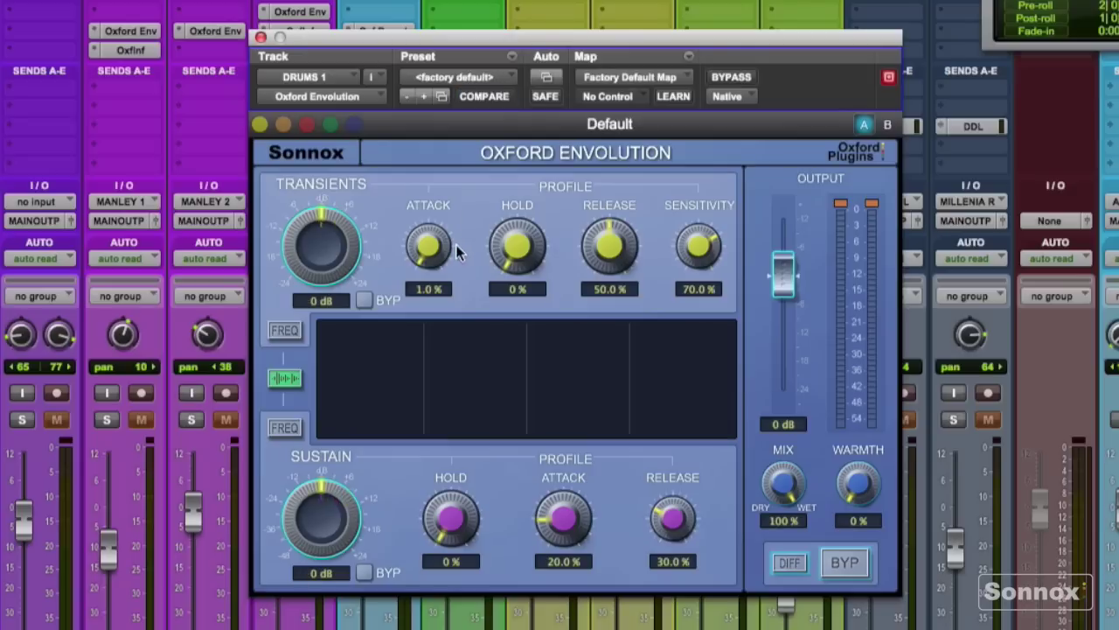
- Play the DRUMS 1 loop and audition the Transients gain at about +12.7 dB and at about -13.8 dB
key("space")
mouse_move(291, 245)
left_click_drag(292, 244, 296, 199)
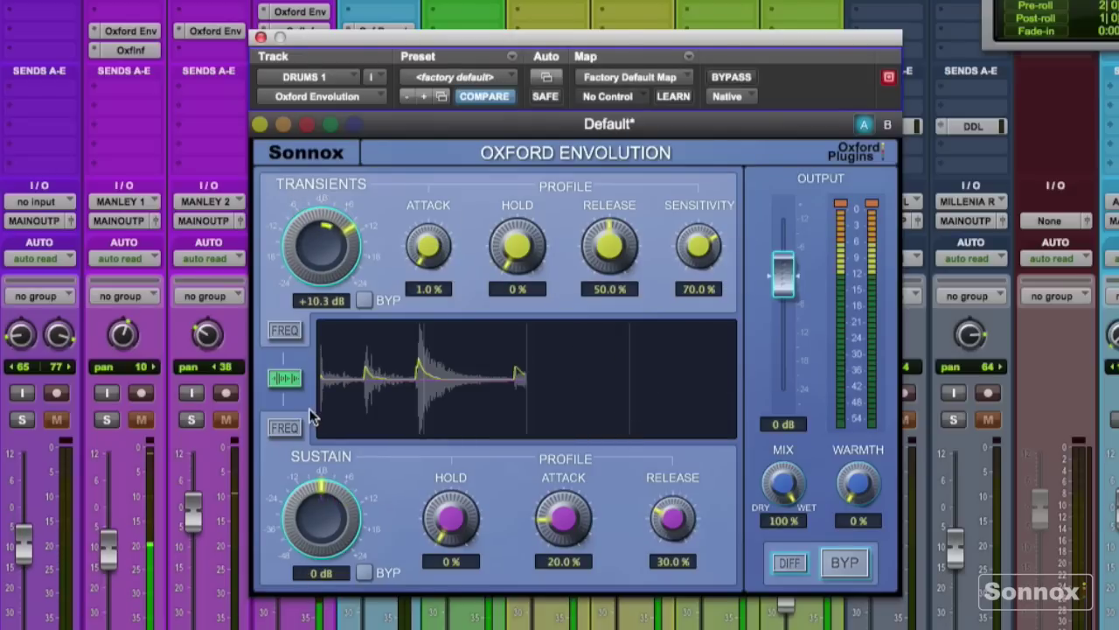
mouse_move(412, 379)
left_click_drag(333, 249, 331, 241)
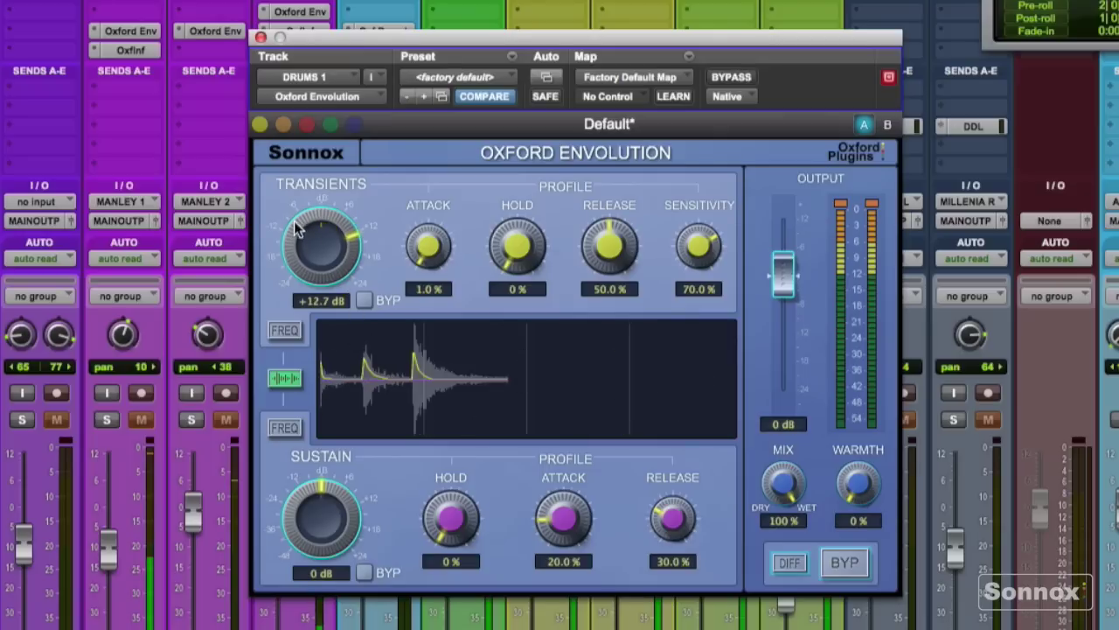
left_click_drag(299, 220, 256, 308)
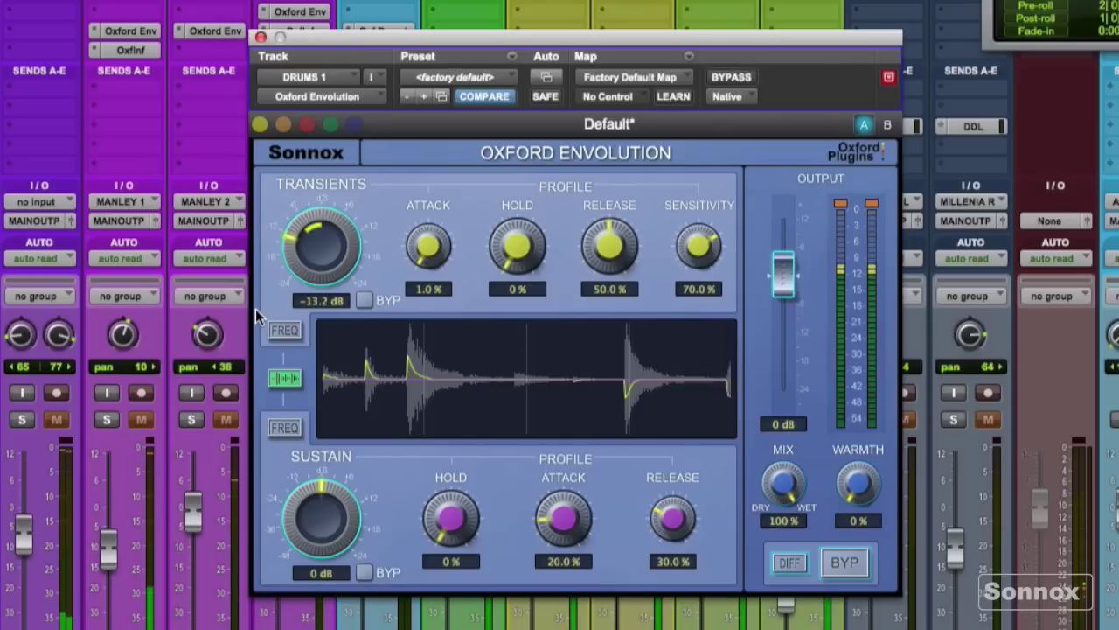
mouse_move(374, 404)
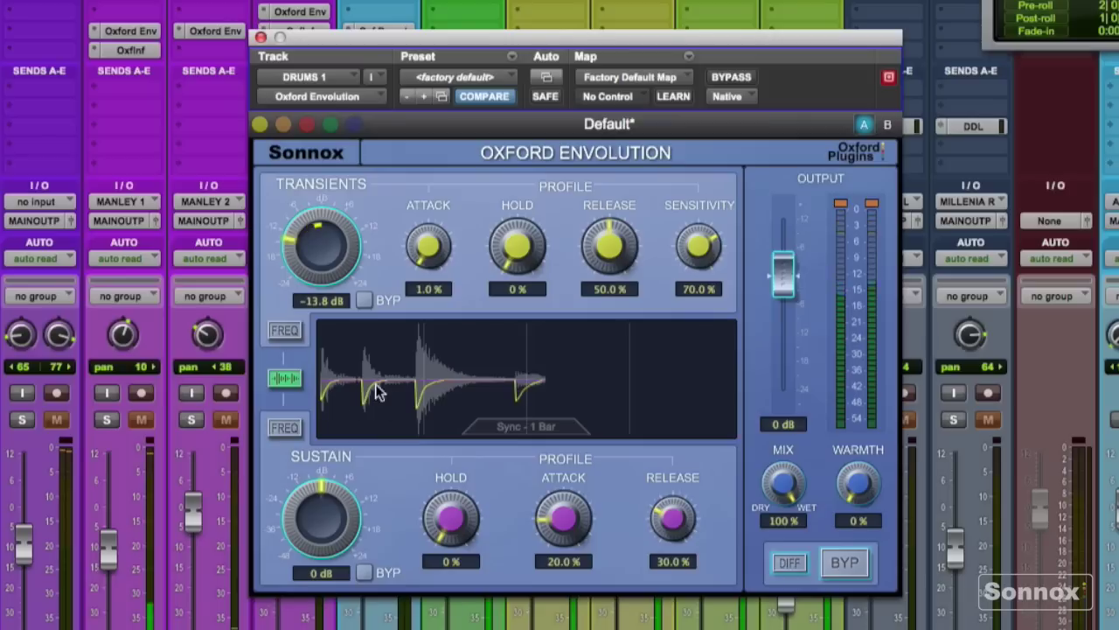
- Set the Transients gain to about +6.6 dB and raise the Sustain gain to about +7.8 dB
left_click_drag(295, 244, 297, 190)
left_click_drag(305, 528, 293, 485)
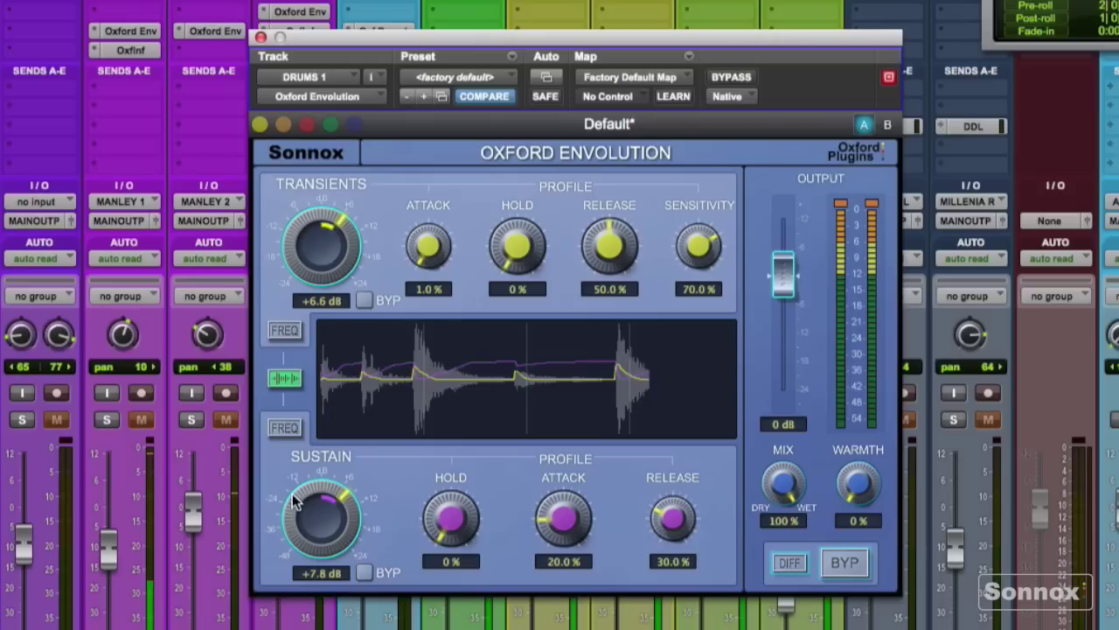
- Try Sustain at about -30.9 dB, set it to about +9.0 dB, and fine-tune Transients to about +6.6 dB
left_click_drag(280, 537, 263, 573)
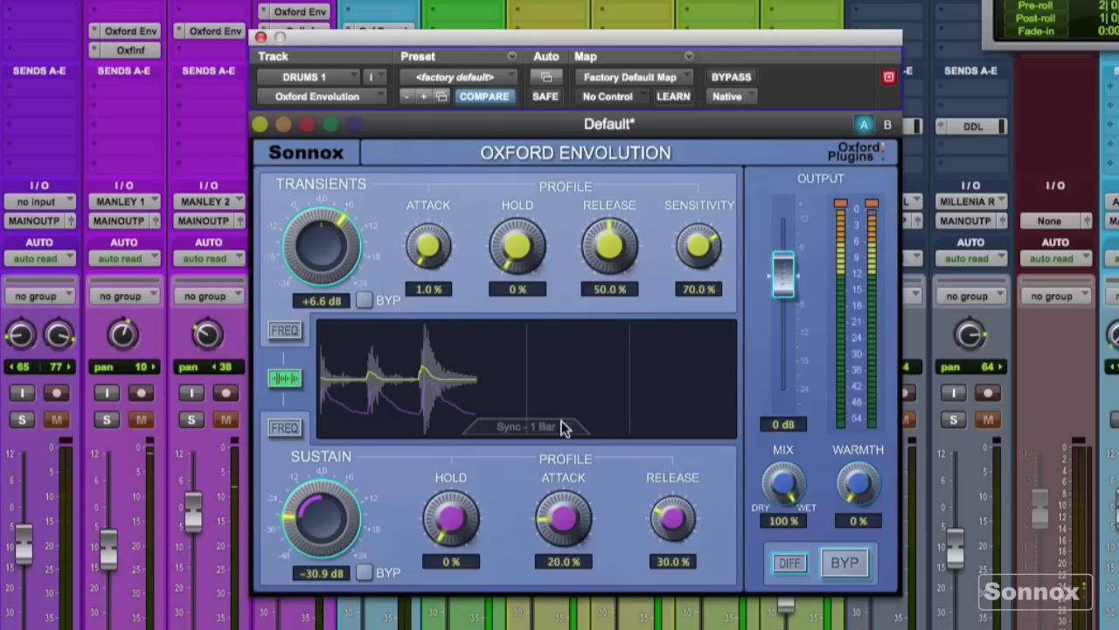
left_click_drag(291, 536, 327, 460)
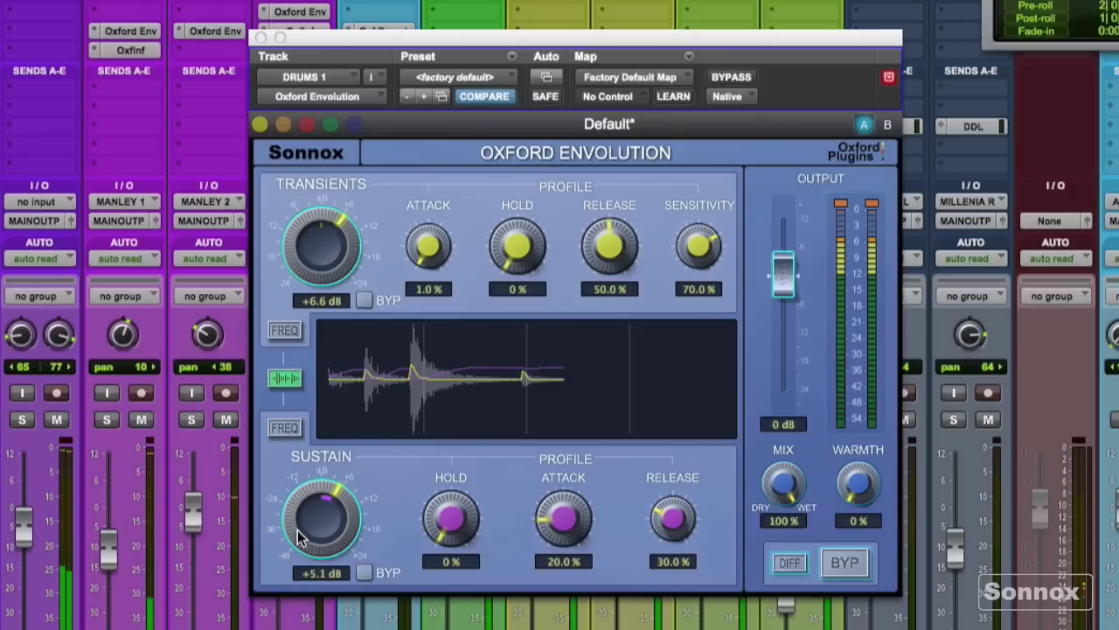
left_click_drag(297, 529, 278, 500)
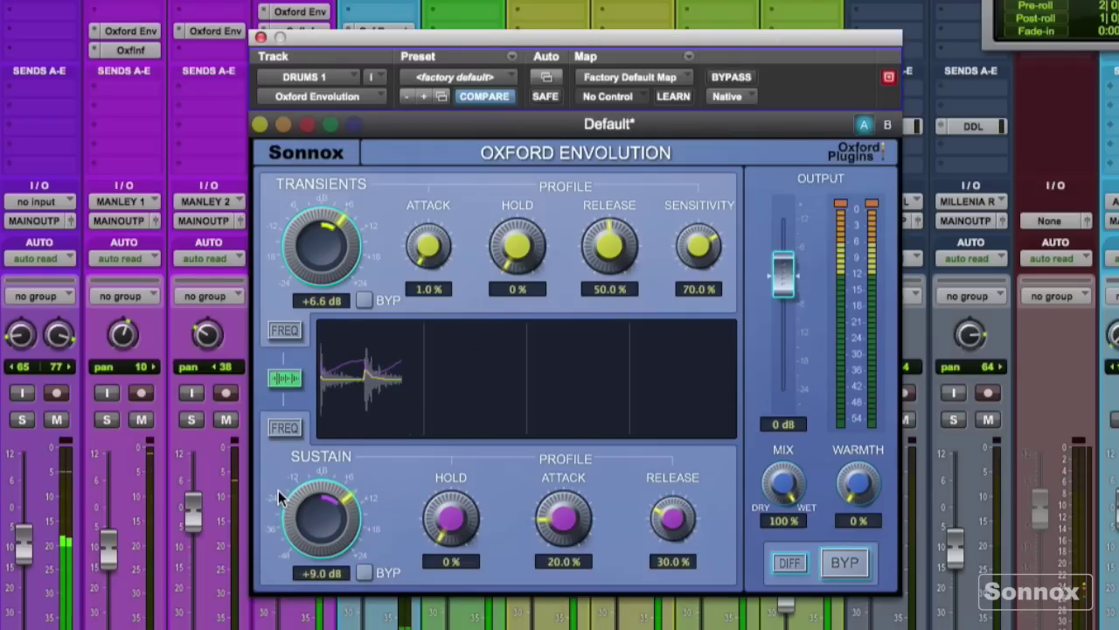
left_click_drag(293, 243, 269, 264)
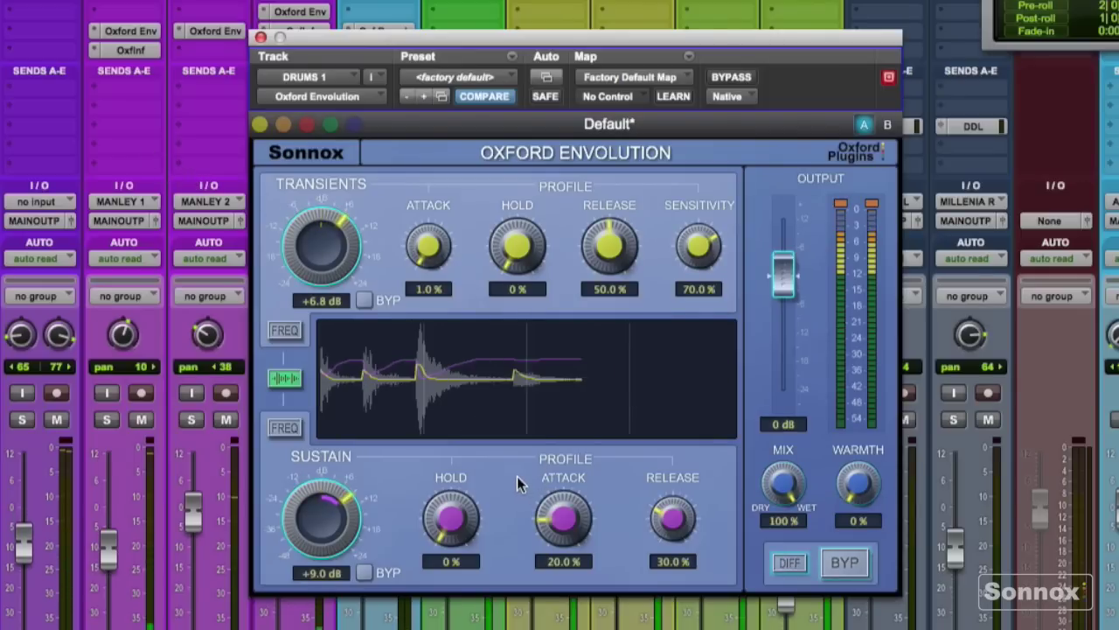
left_click_drag(294, 232, 284, 237)
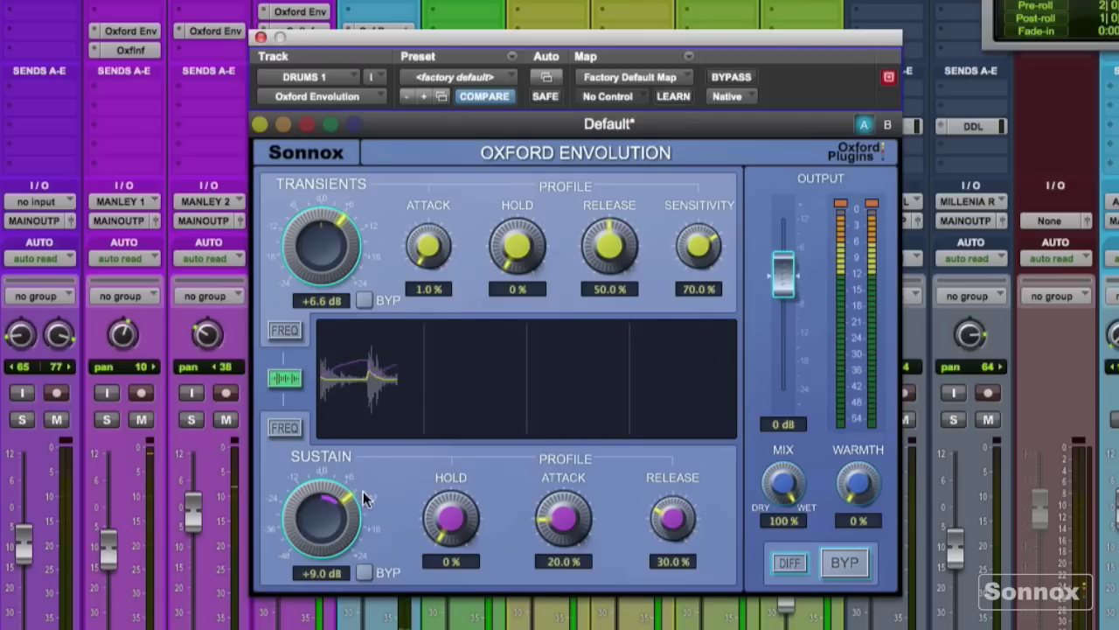
- Solo DRUMS 2, place the playback cursor near bar 17 where its loop begins, and open its Oxford Envolution
left_click(261, 38)
key("super+equal")
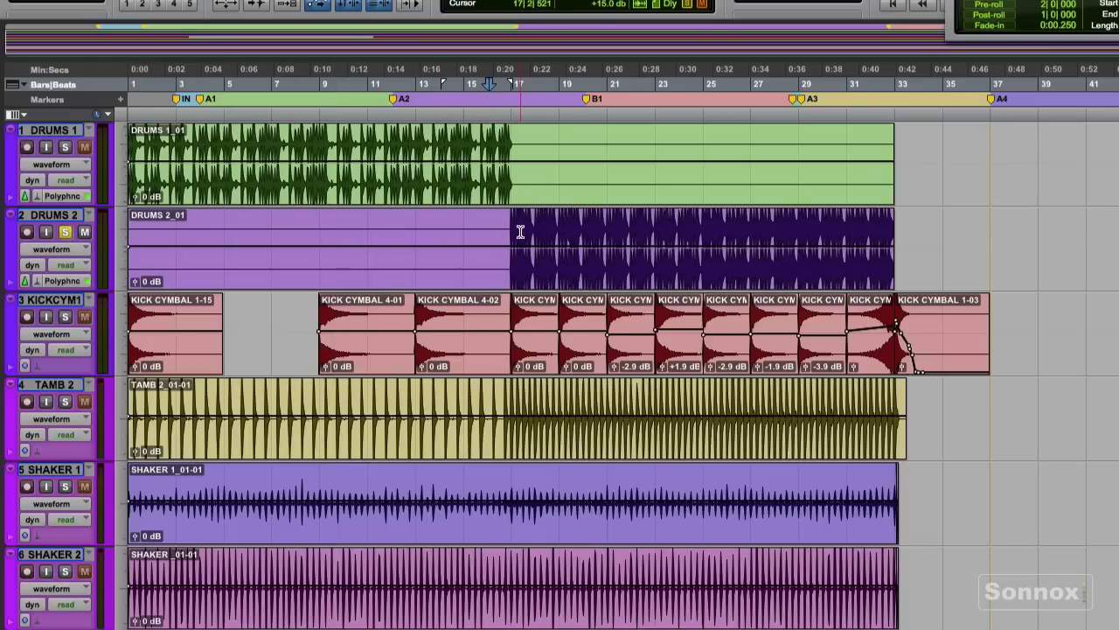
key("super+equal")
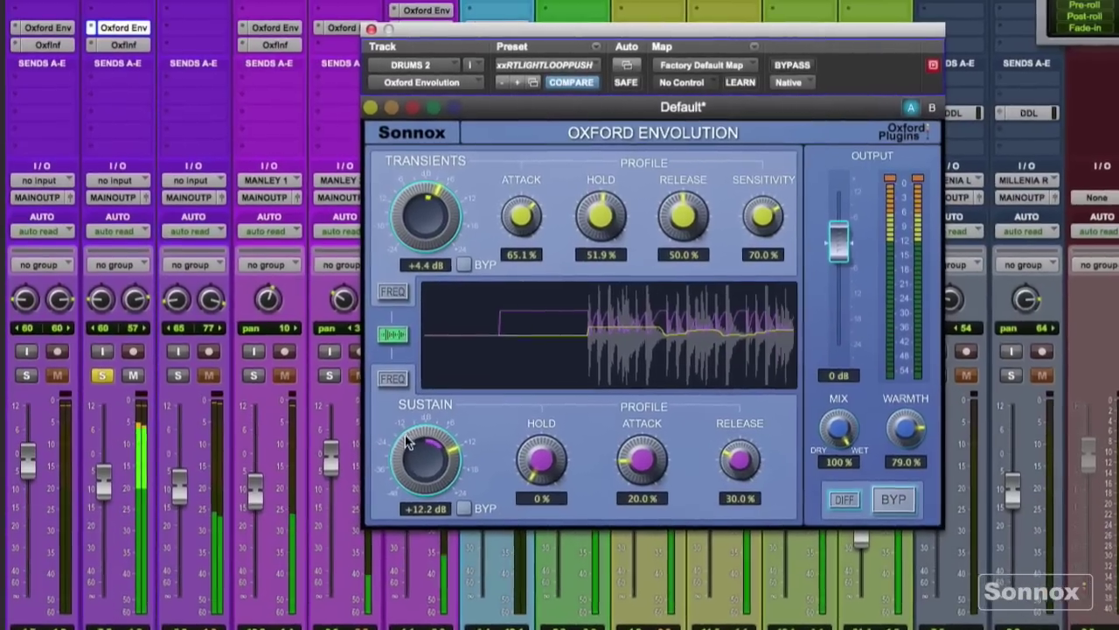
- In the DRUMS 2 Oxford Envolution, set Sustain to about +11.0 dB and Transients to about +6.3 dB
mouse_move(407, 424)
left_mouse_down()
mouse_move(368, 456)
mouse_move(382, 496)
mouse_move(399, 442)
left_mouse_up()
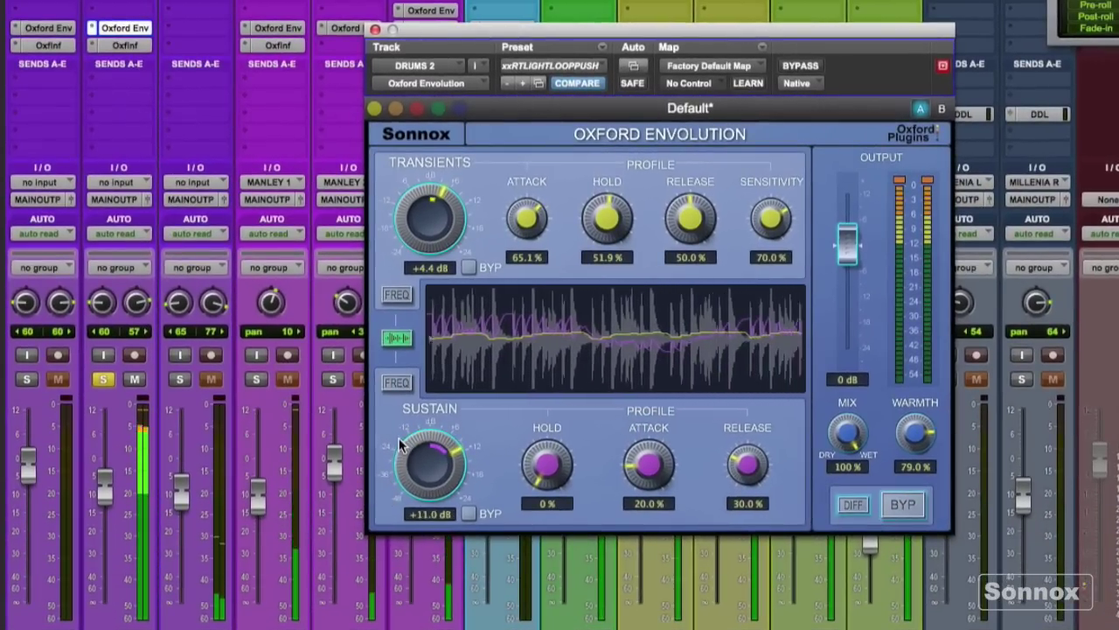
left_click_drag(394, 194, 403, 179)
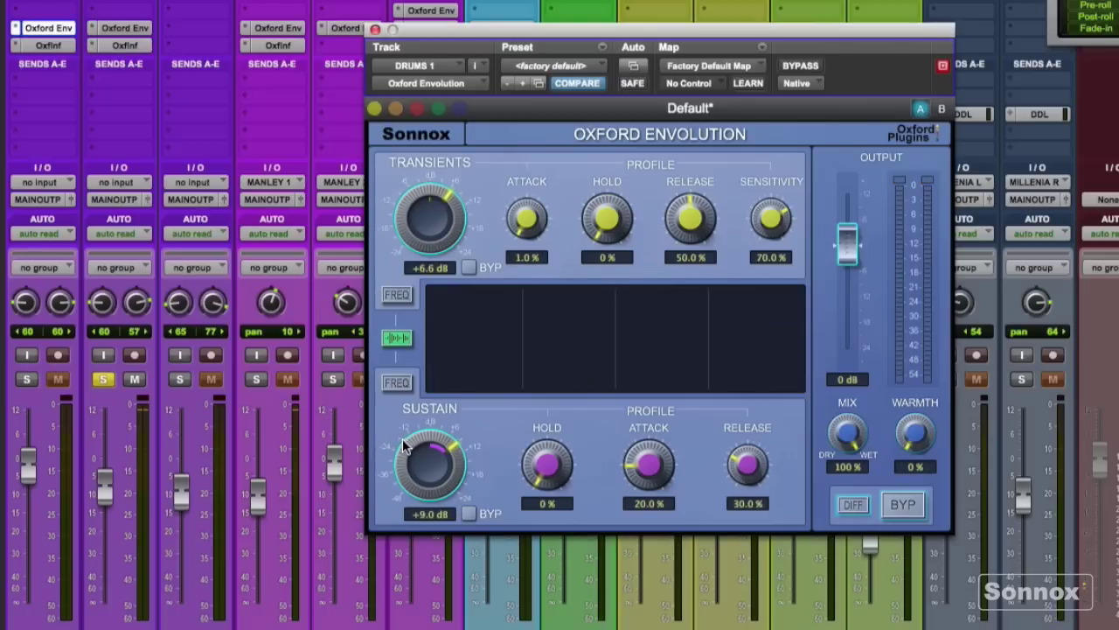
left_click_drag(402, 450, 399, 455)
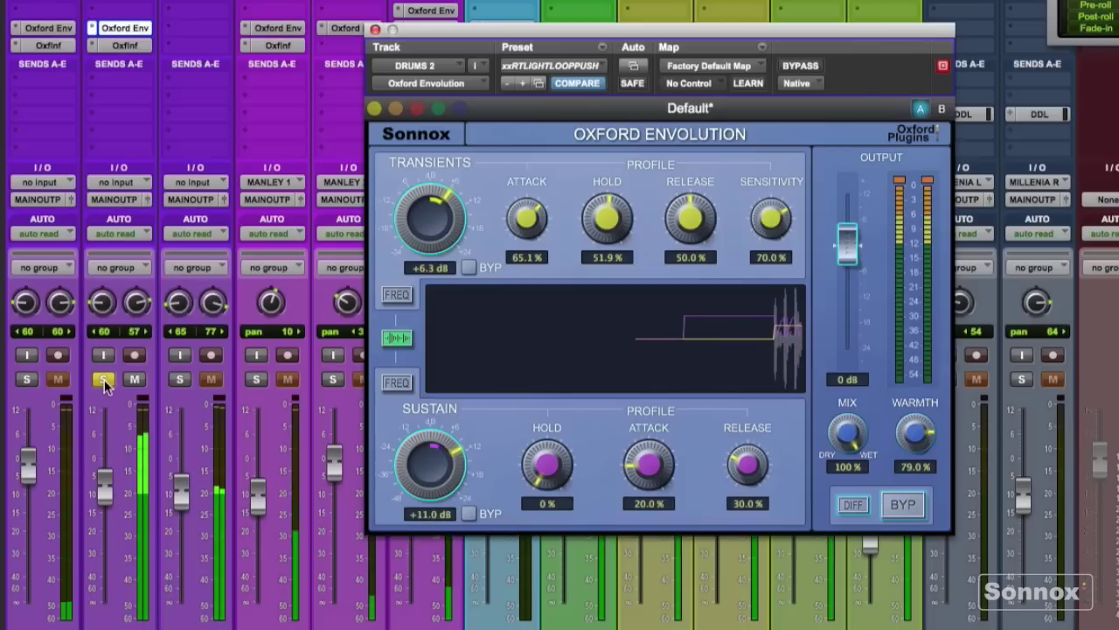
- Unsolo DRUMS 2 and raise its channel fader slightly in the full mix
left_click(103, 379)
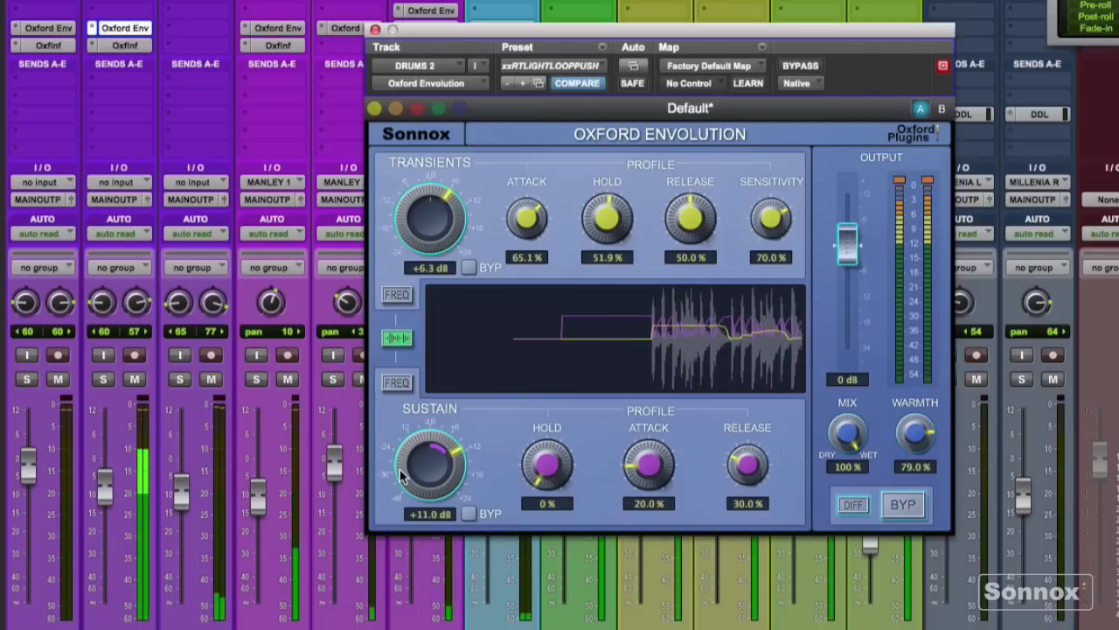
left_click_drag(105, 476, 105, 472)
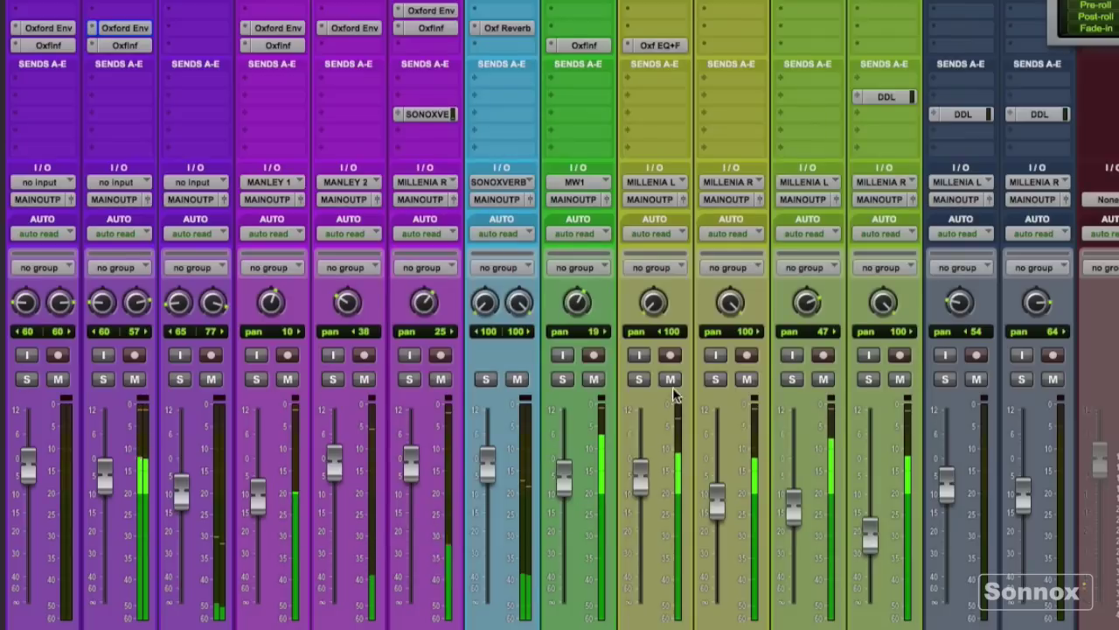
- Mute the BASS track and the four guitar tracks, and play the percussion from the DRUMS 2 section
left_click(671, 381)
left_click(746, 380)
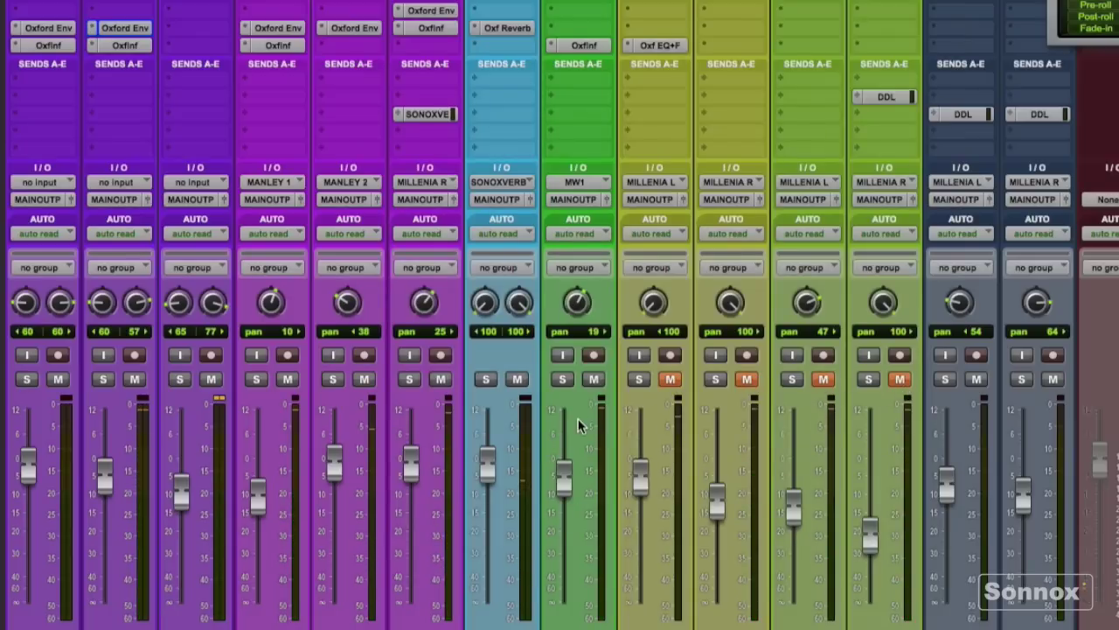
key("ctrl+equal")
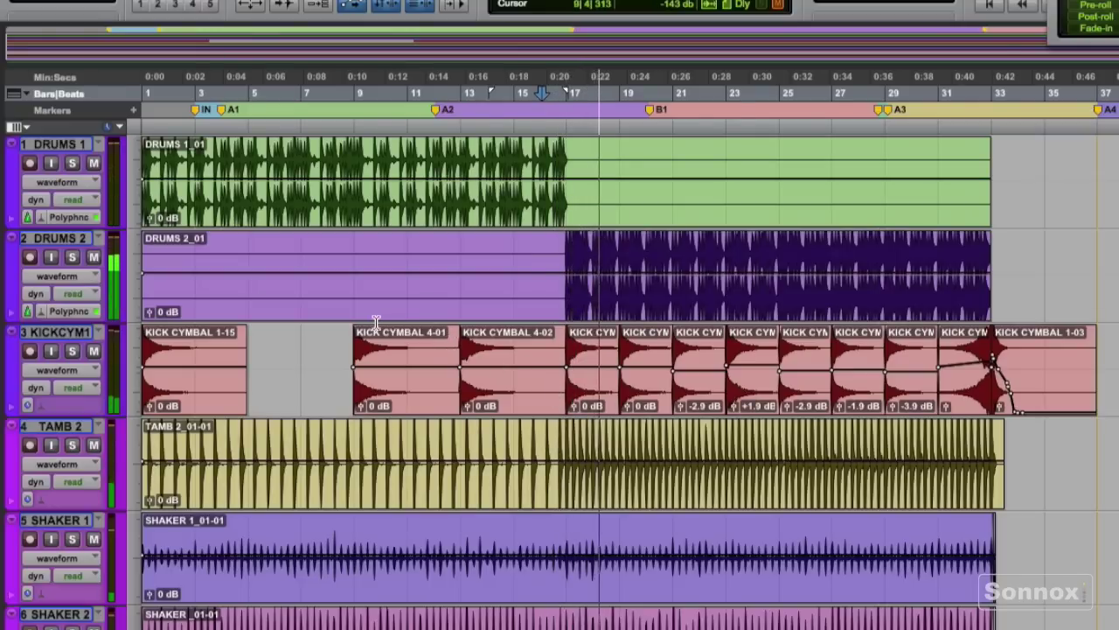
key("ctrl+equal")
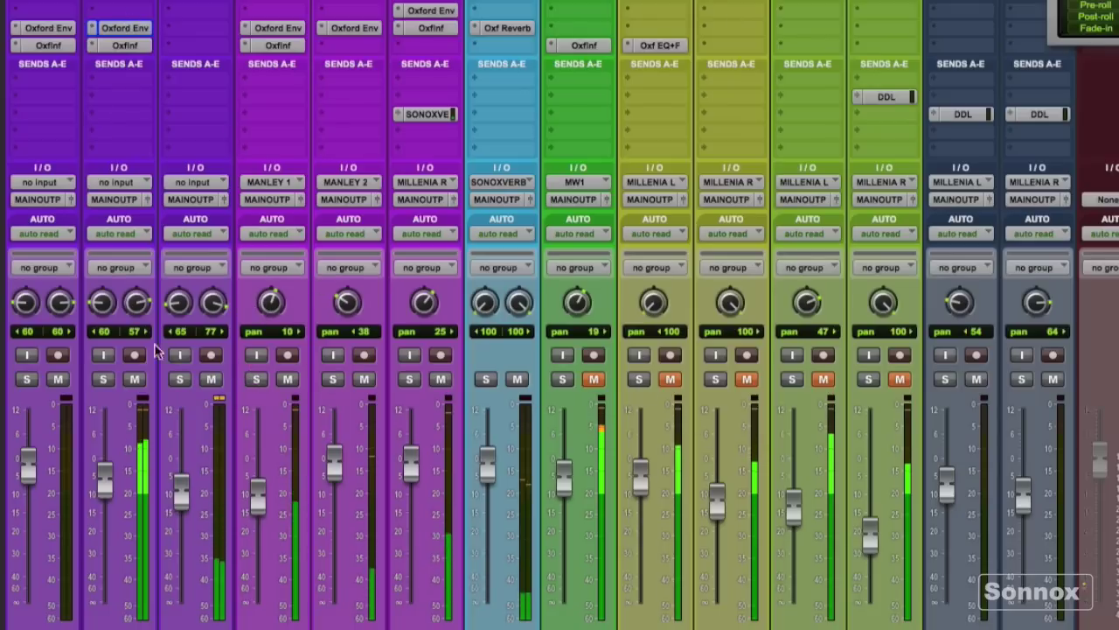
- Reopen the DRUMS 2 Oxford Envolution, lower Sustain to about +6.8 dB, and close the plug-in
key("ctrl+alt+super+w")
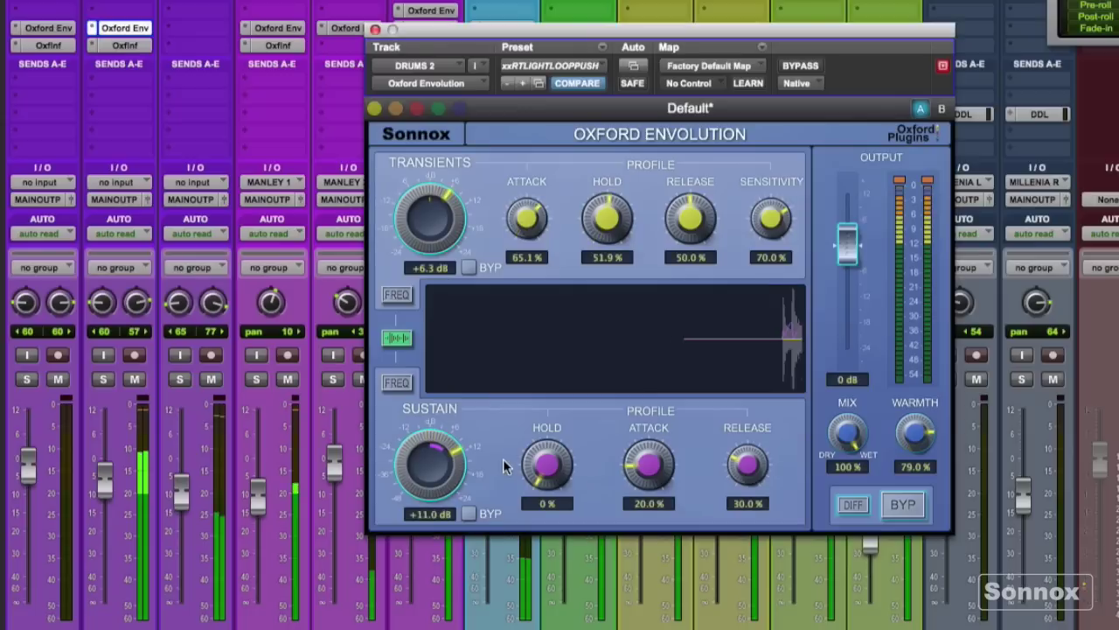
left_click_drag(403, 451, 405, 474)
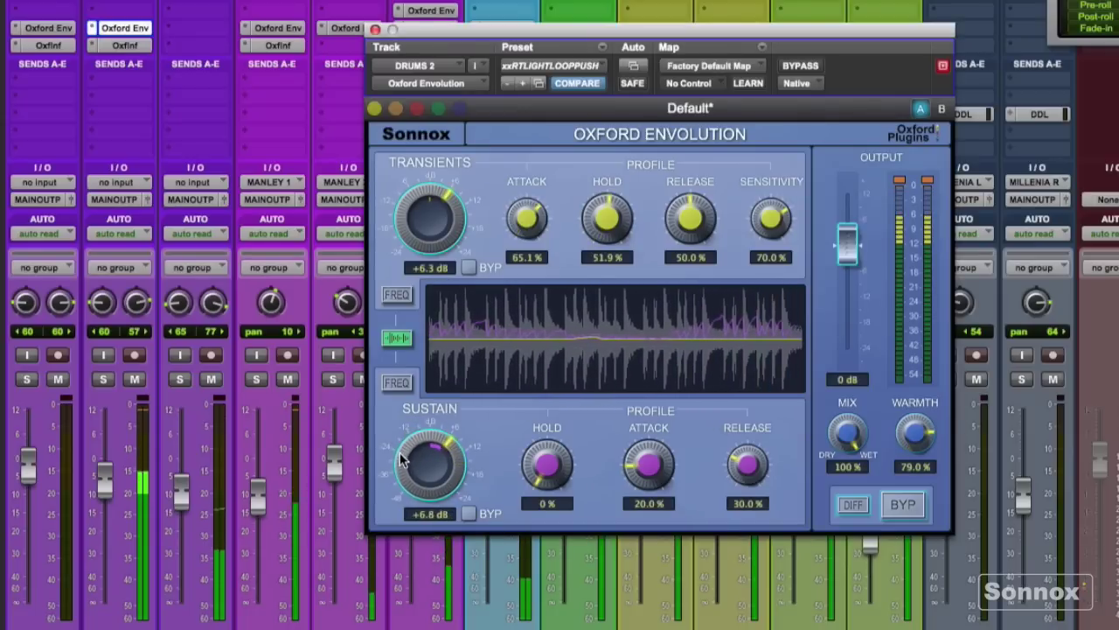
left_click(375, 30)
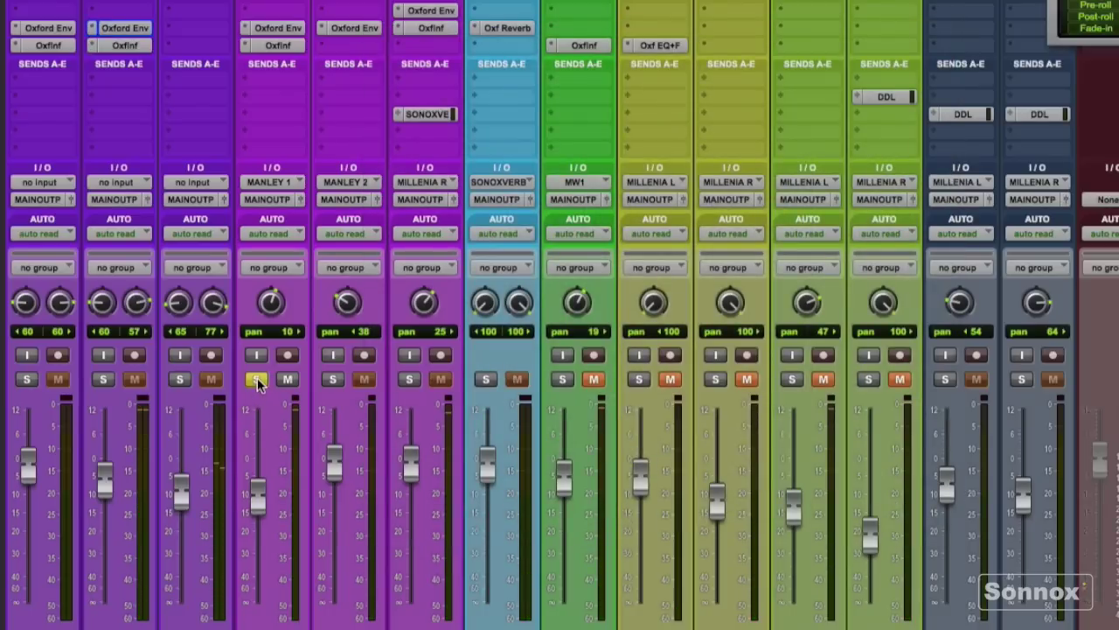
- Solo TAMB 2 together with DRUMS 1 and place the playback cursor near bar 5
key("super+equal")
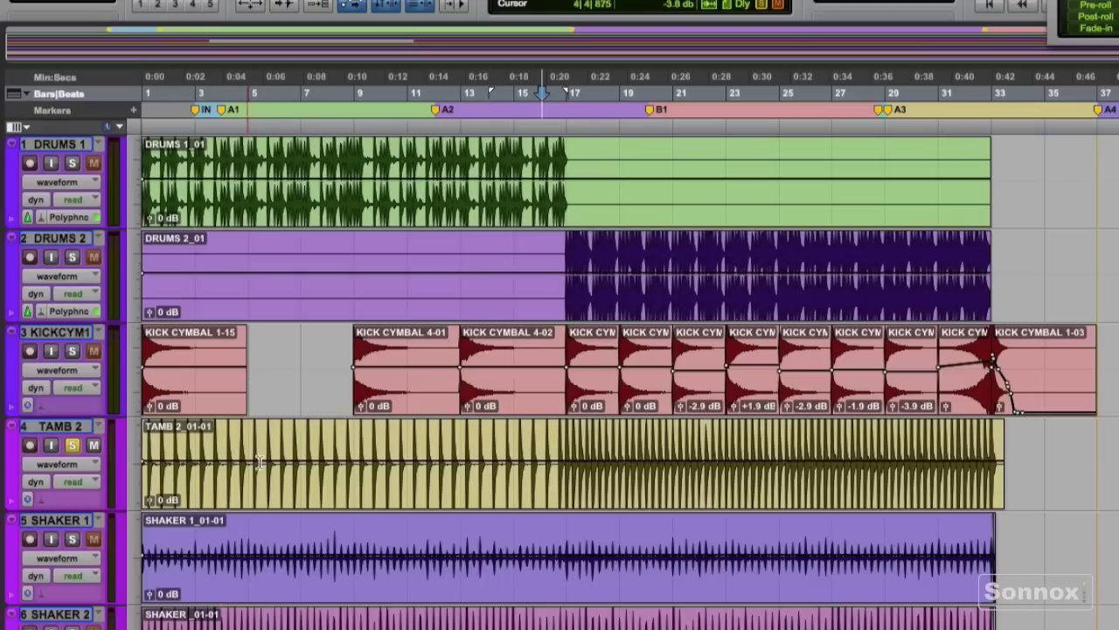
key("super+equal")
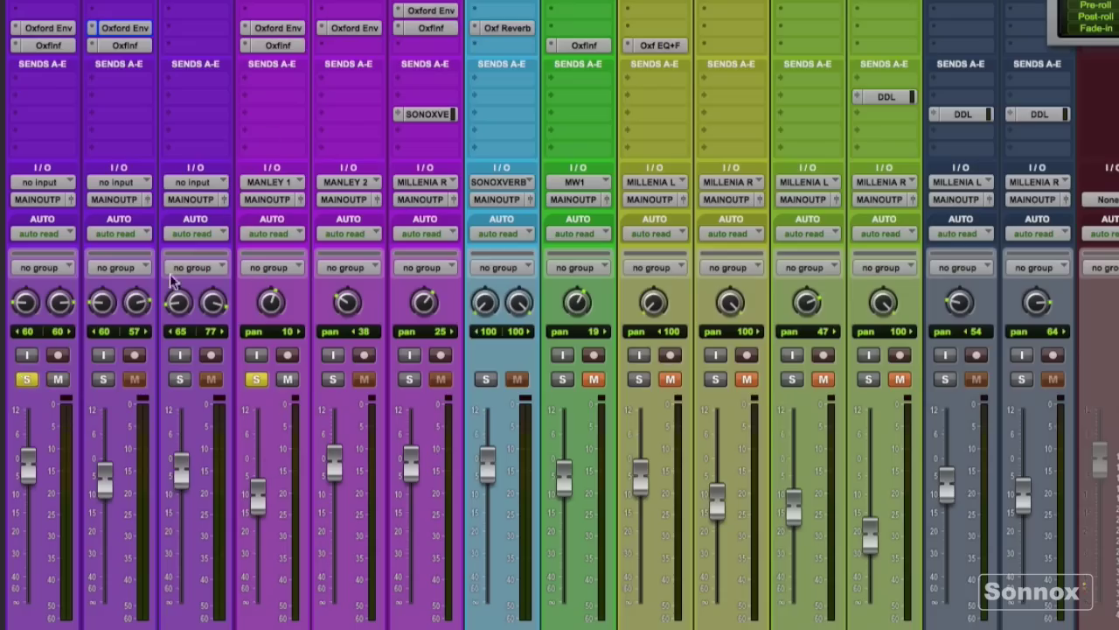
- Play the tambourine, unsolo DRUMS 1, and raise Sustain in the TAMB 2 Oxford Envolution to about +11.9 dB
key("space")
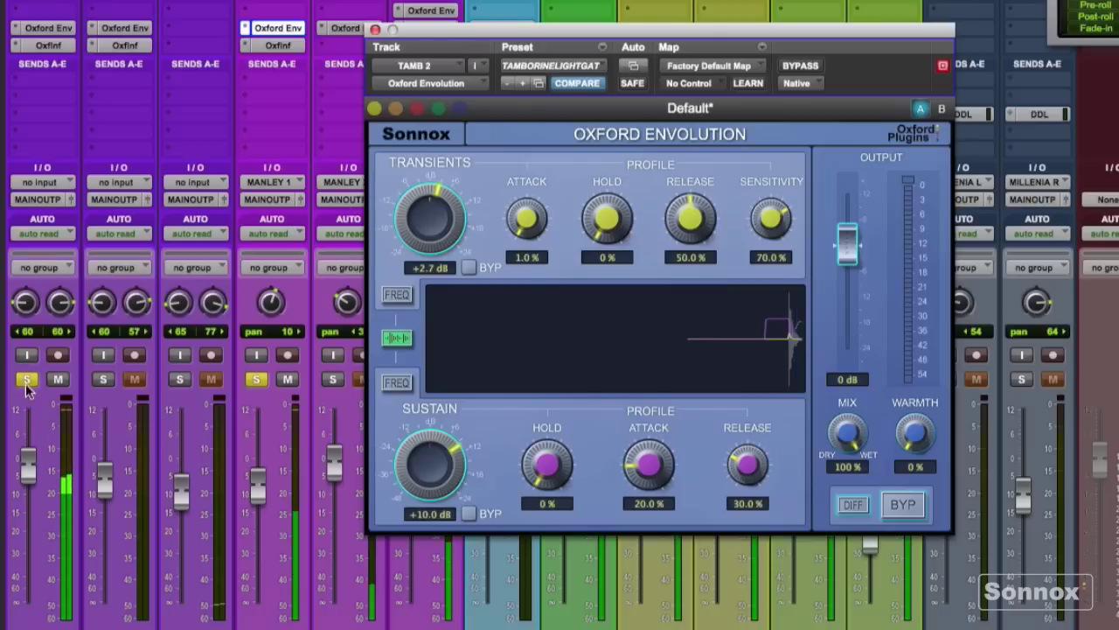
left_click_drag(413, 452, 410, 416)
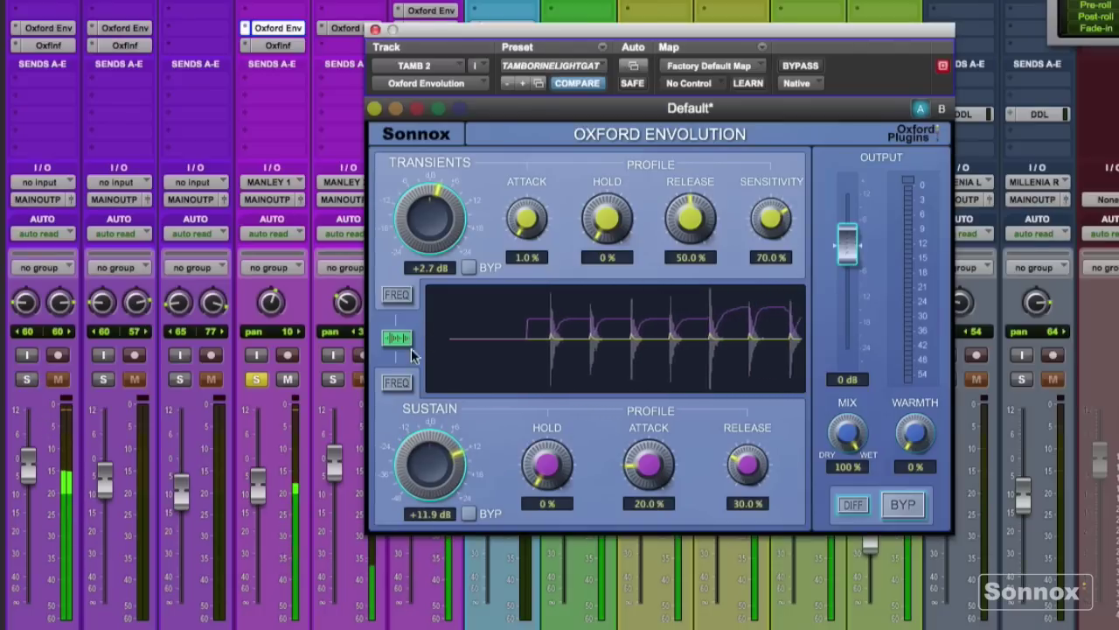
- Raise Transients in the TAMB 2 Oxford Envolution to about +12.4 dB, bypass the plug-in to compare, and unsolo TAMB 2
mouse_move(420, 208)
left_mouse_down()
mouse_move(420, 219)
mouse_move(418, 196)
left_mouse_up()
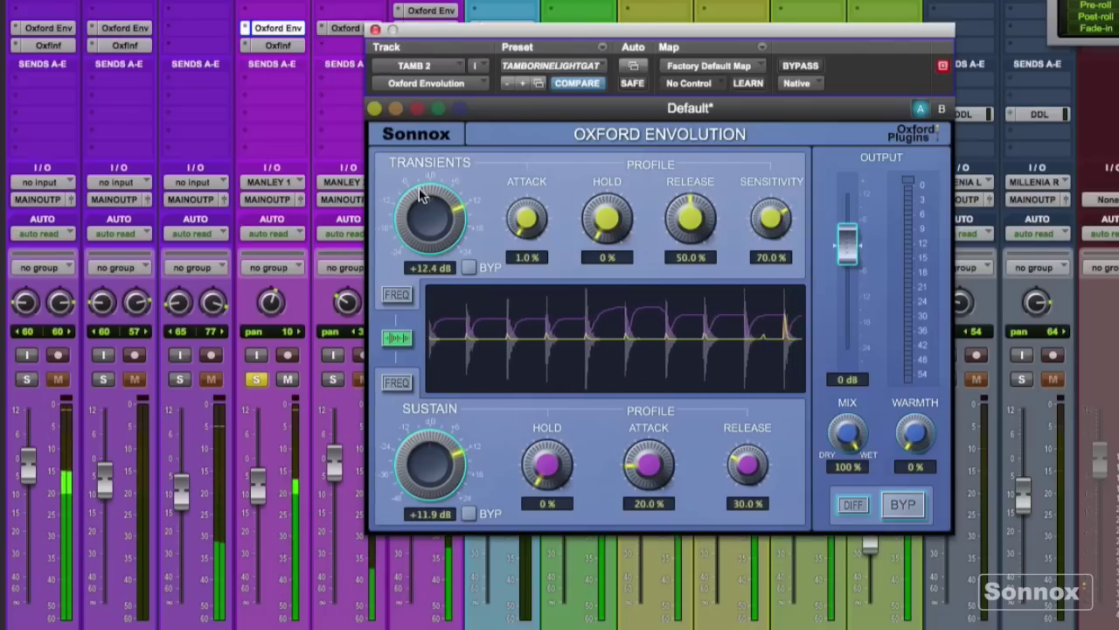
left_click(799, 67)
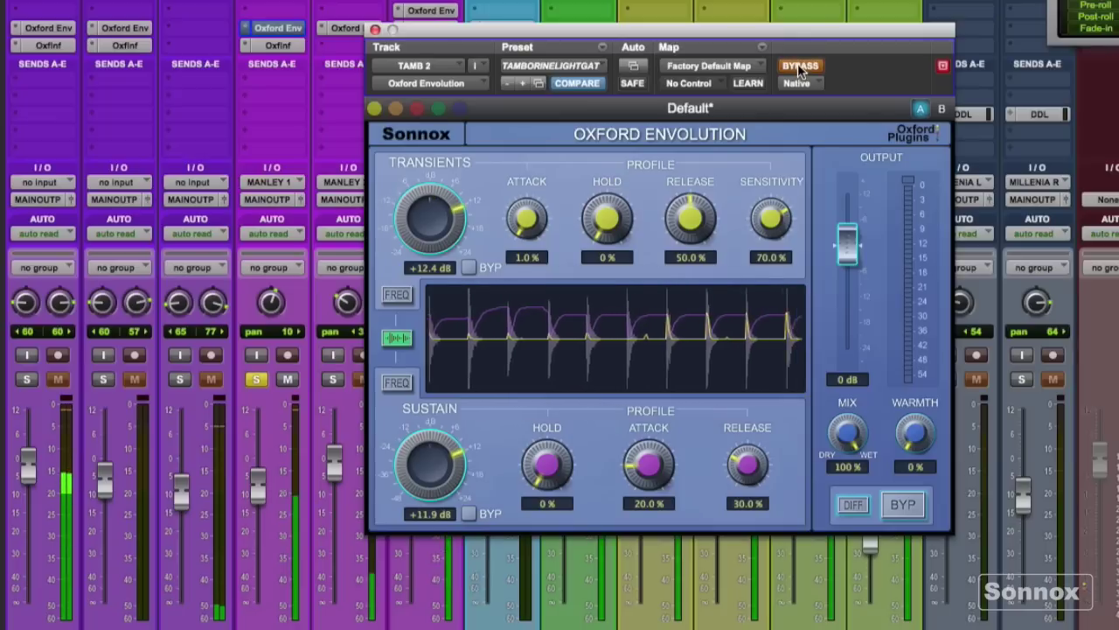
left_click(256, 379)
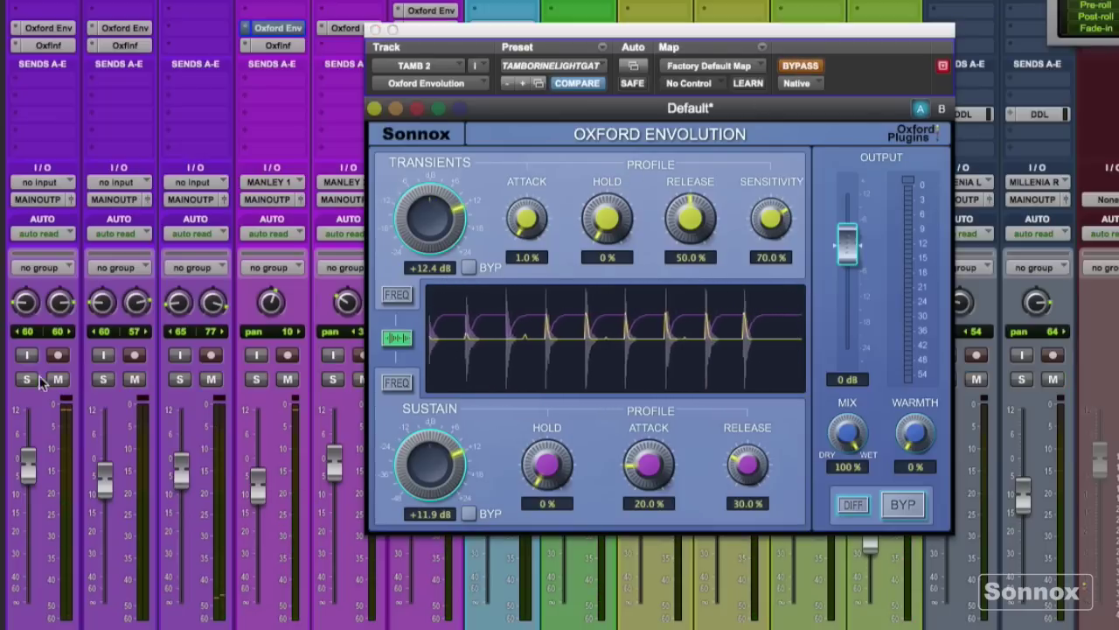
- Solo DRUMS 1 together with TAMB 2, re-enable the TAMB 2 Oxford Envolution during playback, and close the plug-in
left_click(27, 378)
left_click(256, 378)
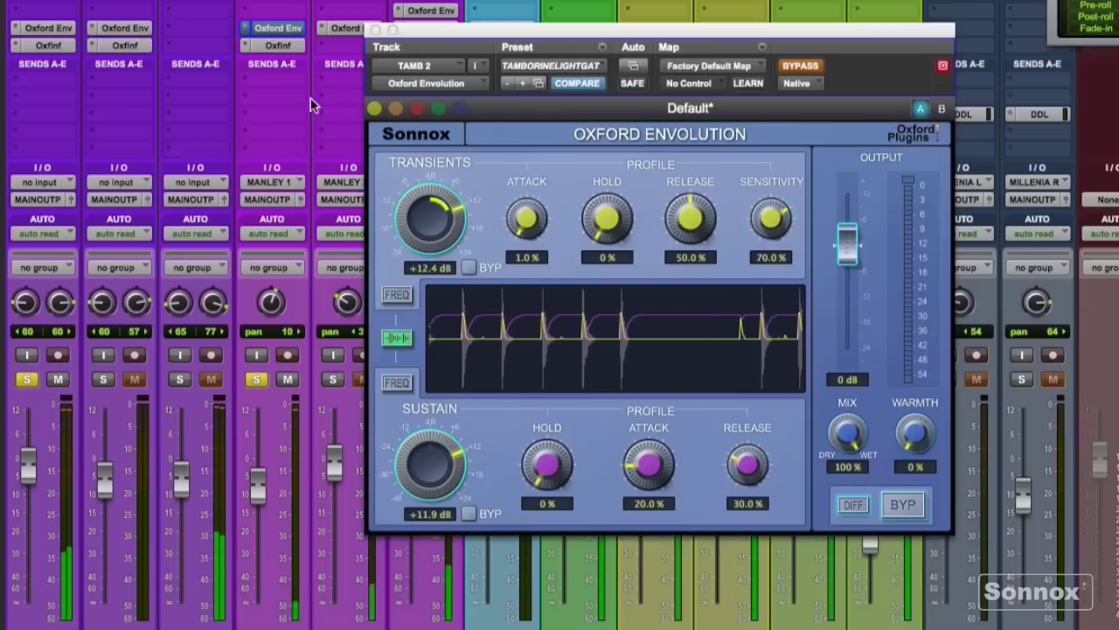
left_click(804, 66)
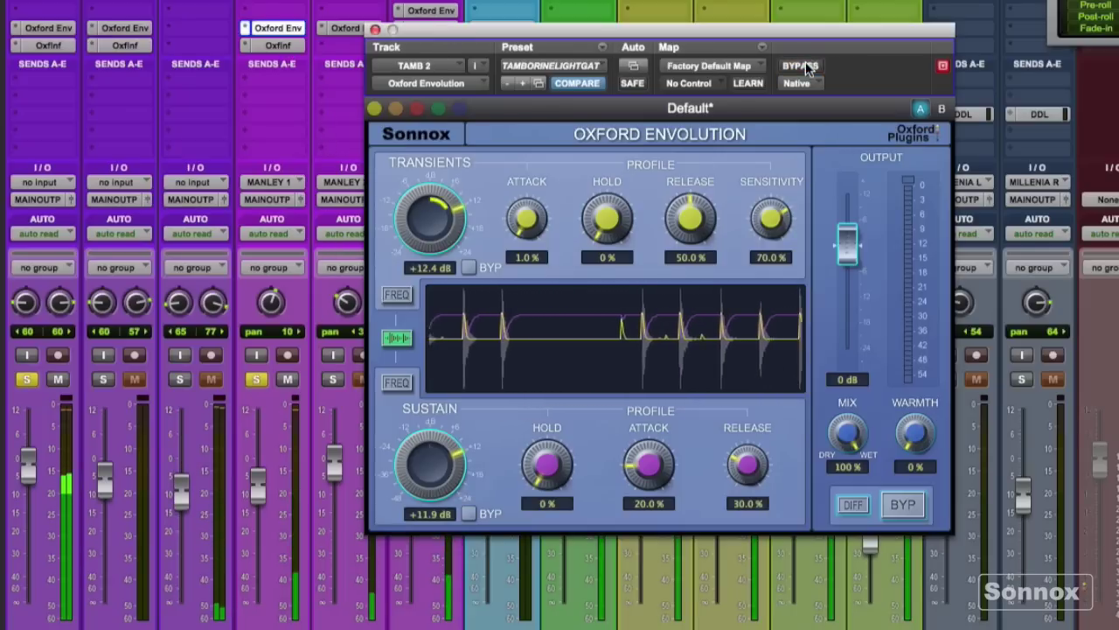
left_click(374, 30)
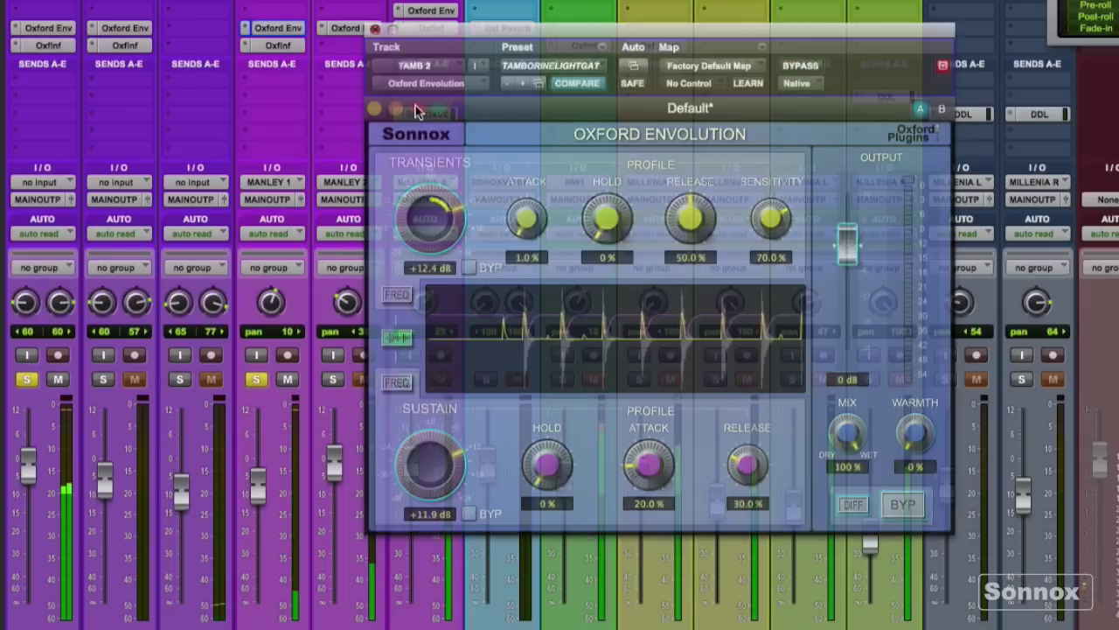
- Solo only SHAKER 1 and set its Oxford Envolution to about +22.3 dB Transients and about -15.1 dB Sustain
left_click(331, 380)
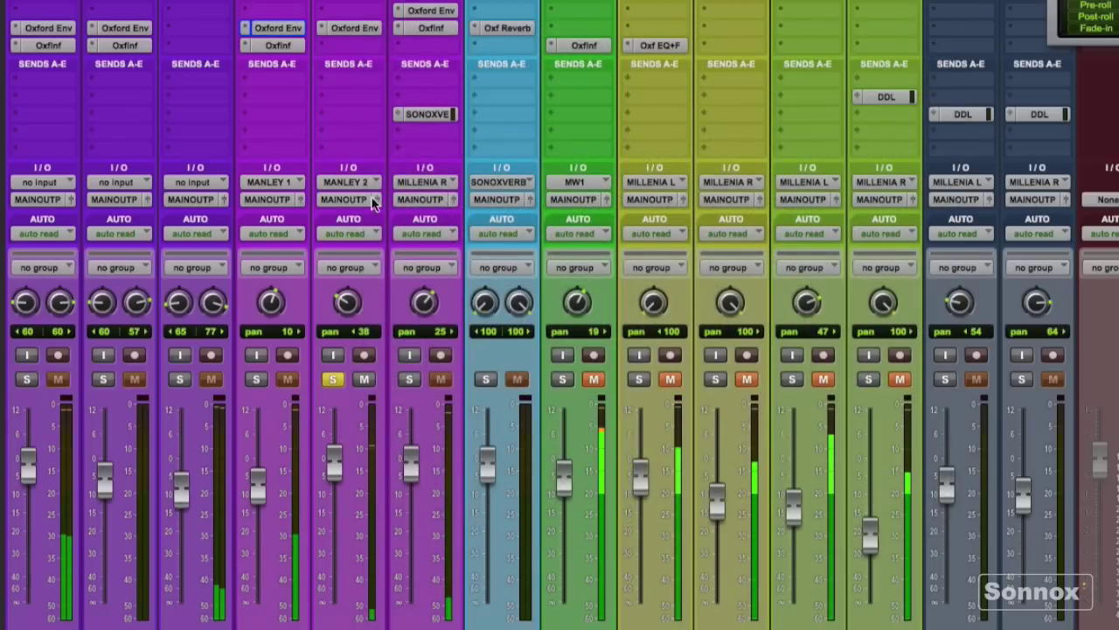
key("ctrl+alt+super+w")
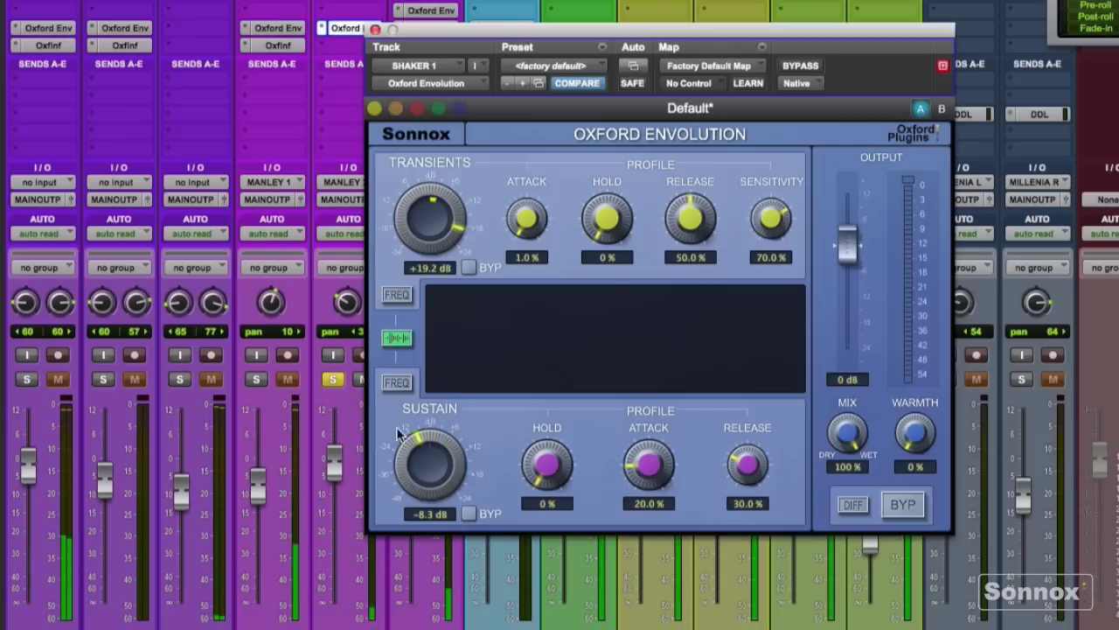
left_click_drag(429, 204, 384, 289)
left_click_drag(374, 332, 408, 200)
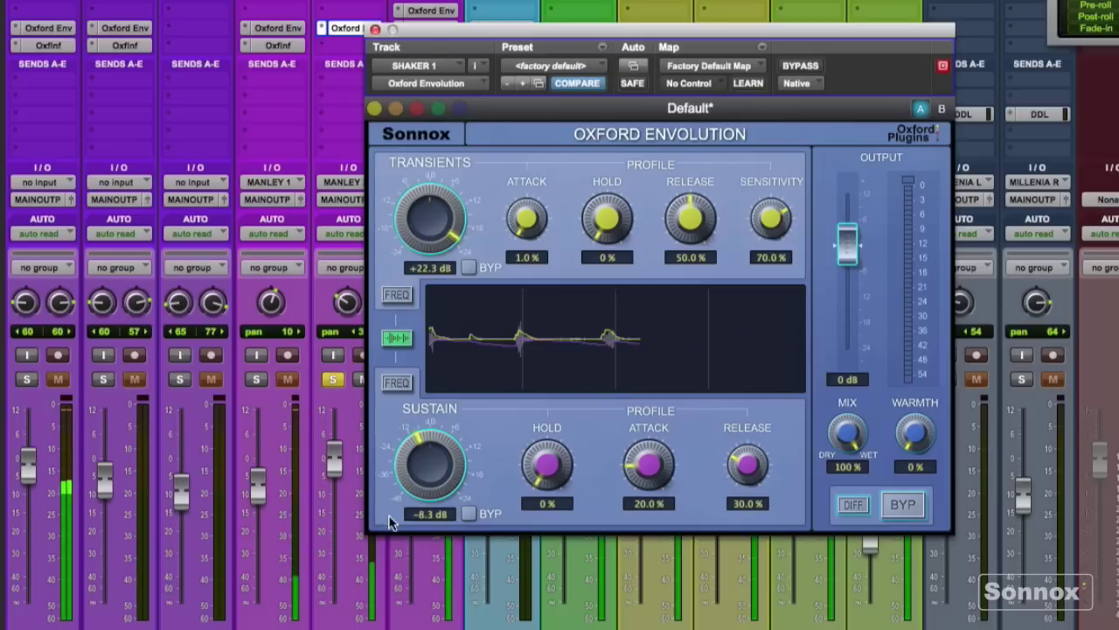
left_click_drag(405, 470, 370, 447)
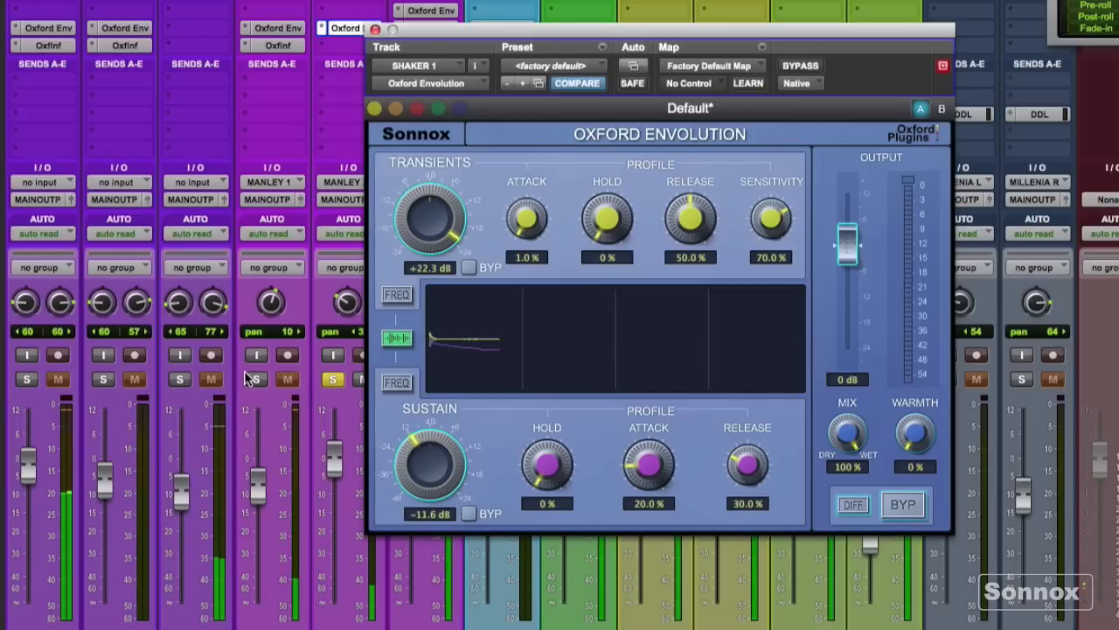
left_click_drag(382, 485, 377, 445)
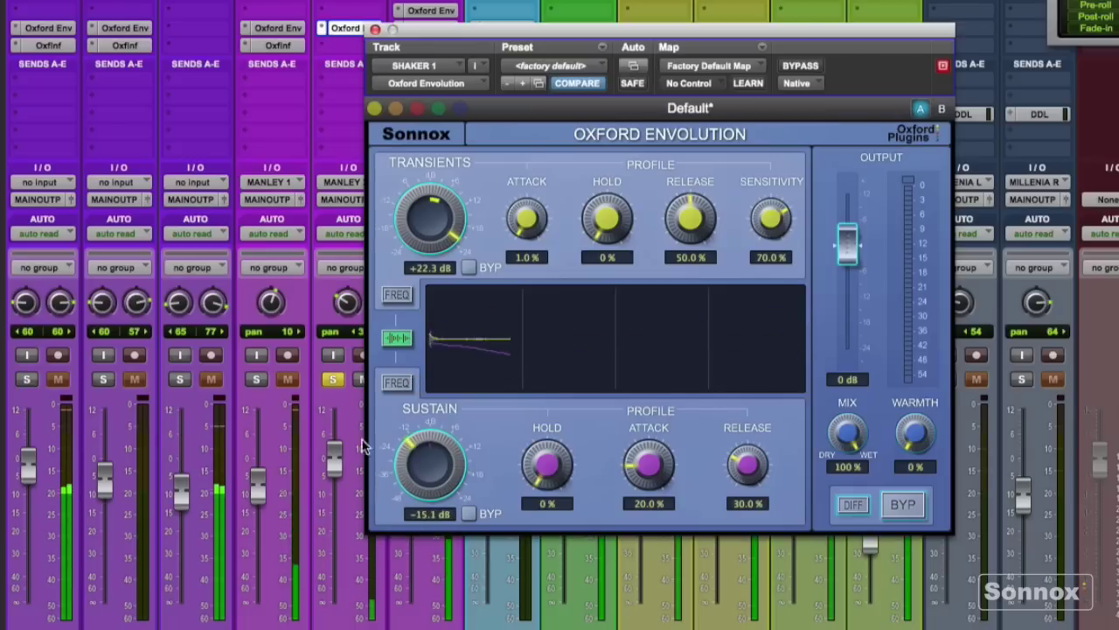
- Listen to SHAKER 1 with DRUMS 1 and TAMB 2, clear those solos, and solo SHAKER 2
left_click(29, 381)
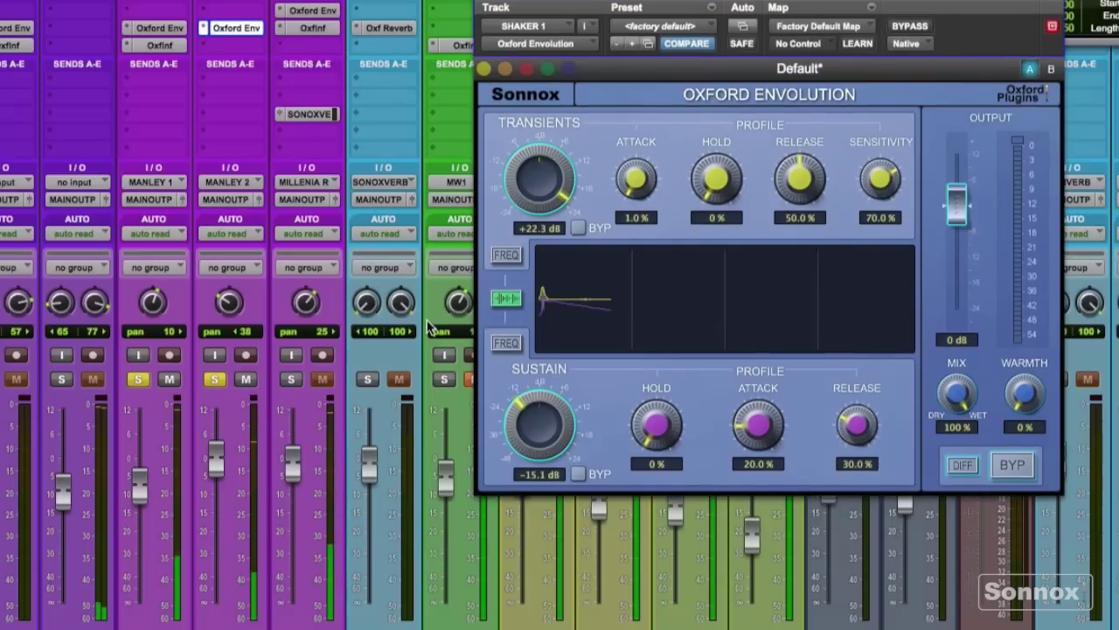
left_click(214, 379)
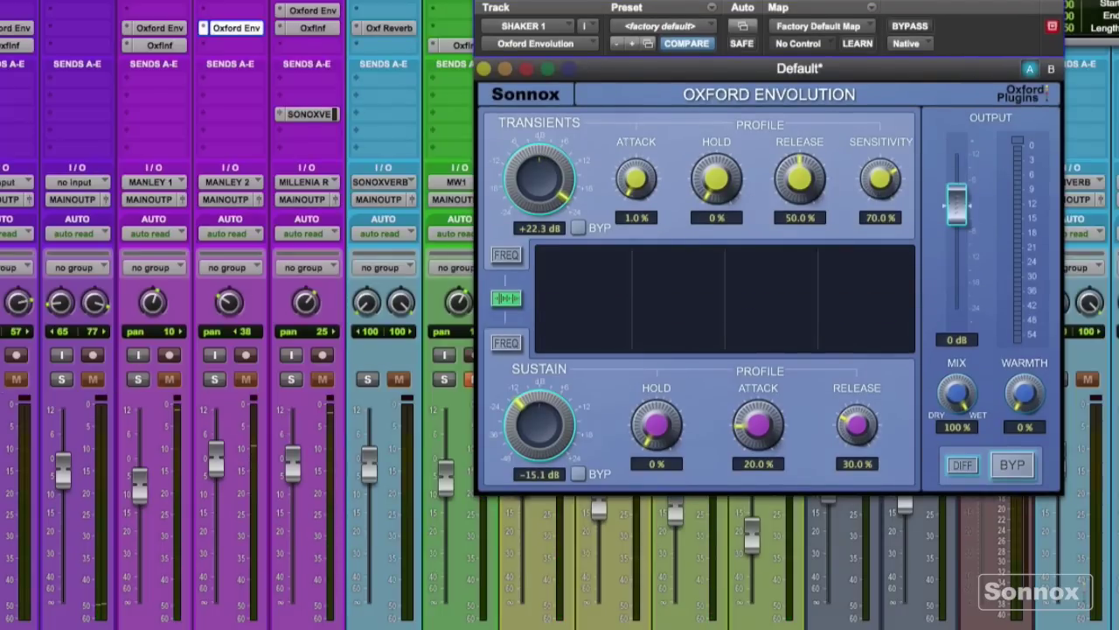
left_click(295, 380)
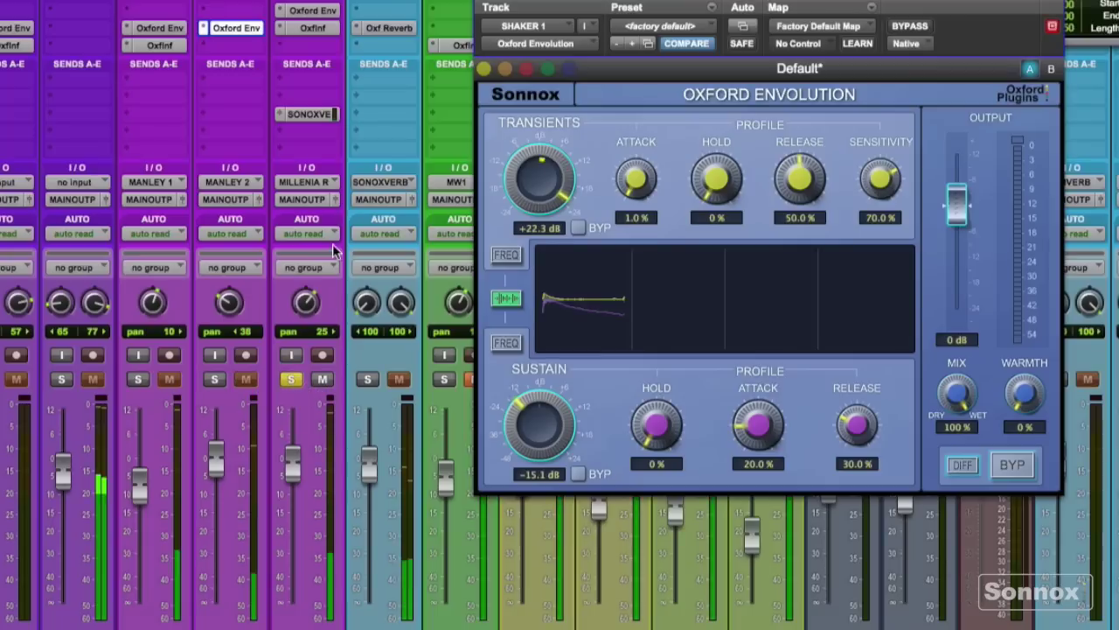
- Set Sustain in the SHAKER 2 Oxford Envolution to about -29.3 dB, and solo VERB with its Oxford Reverb open
left_click(300, 11)
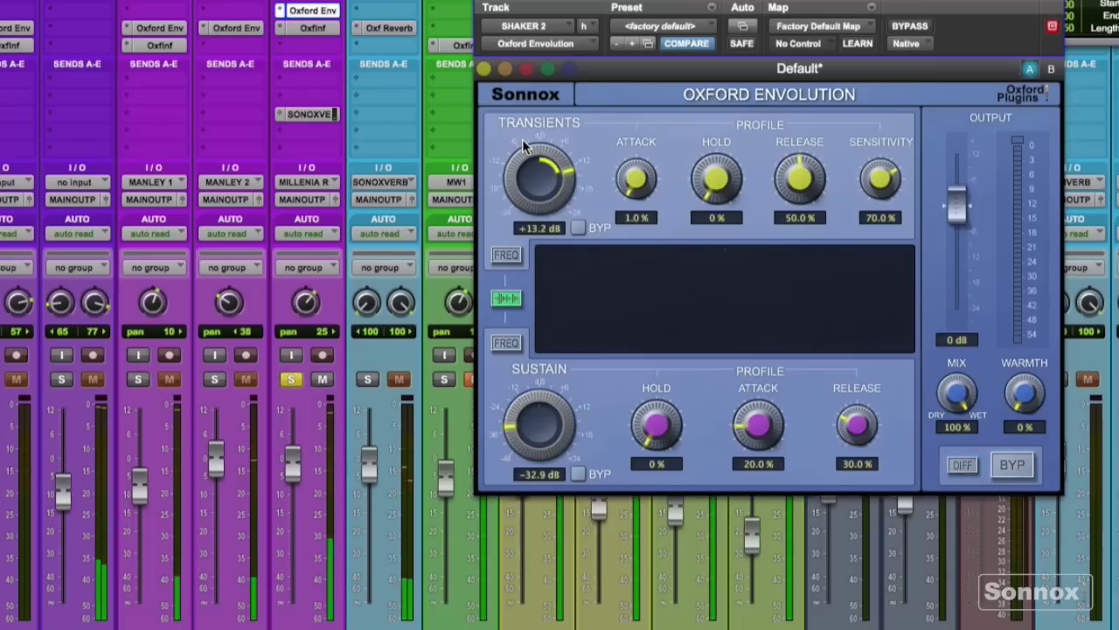
left_click_drag(511, 408, 377, 380)
left_click(374, 380)
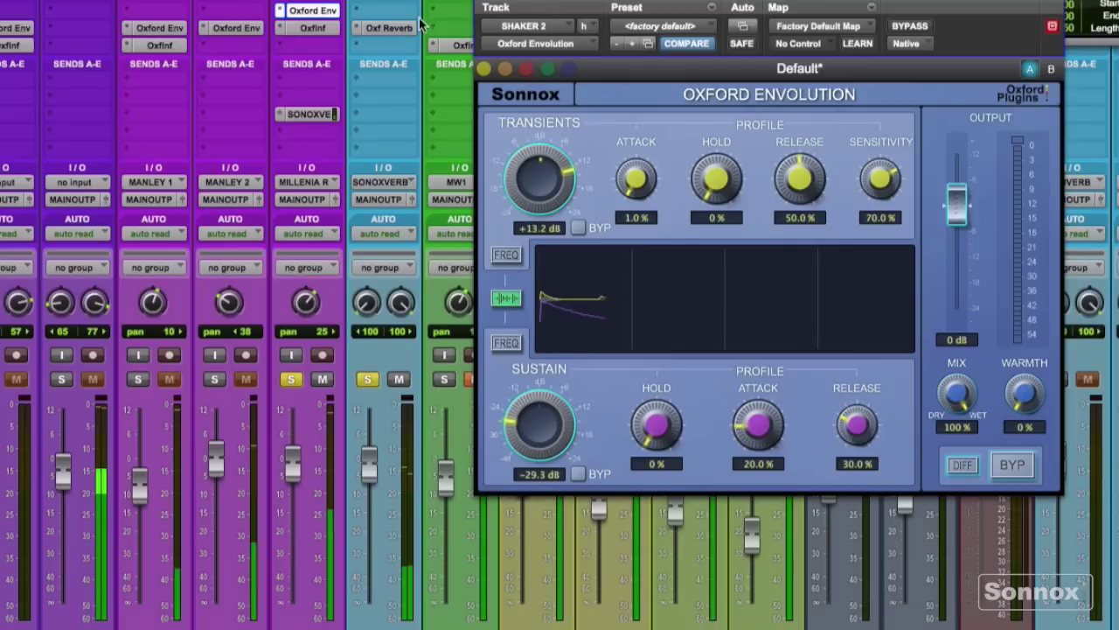
left_click(389, 28)
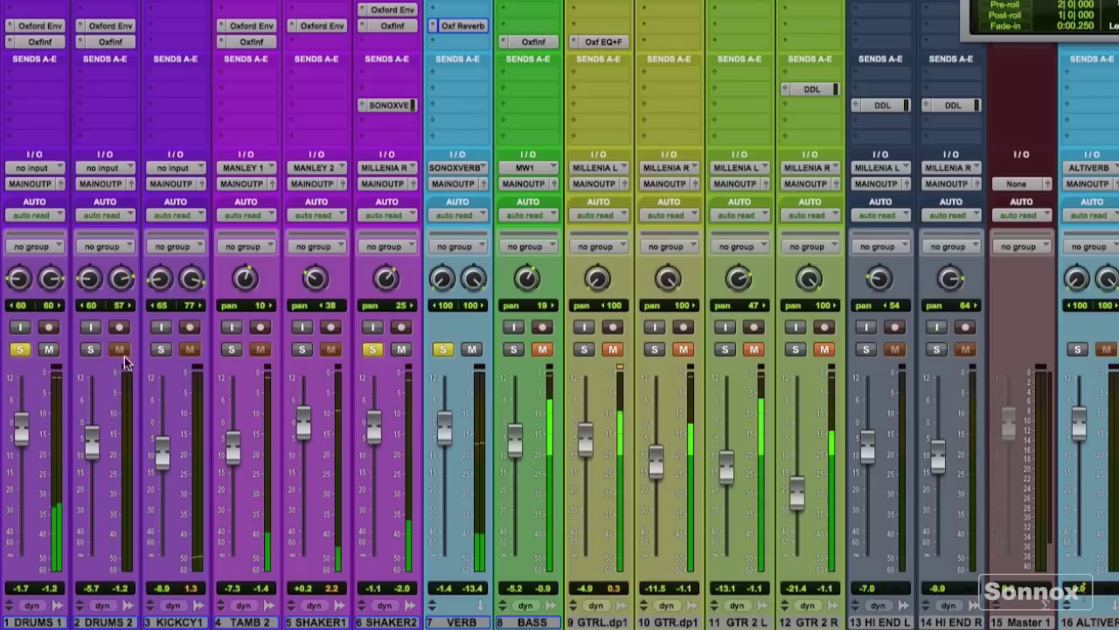
- Add TAMB 2 and SHAKER 1 to the soloed percussion tracks for a listen, and clear all solos
left_click(232, 349)
left_click(299, 350)
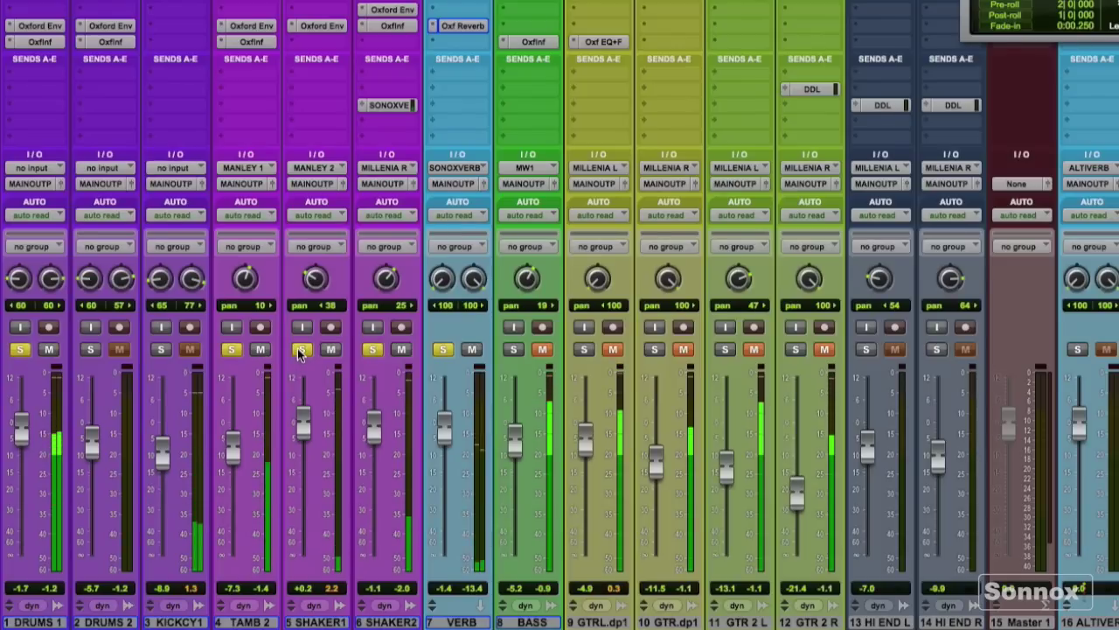
left_click(301, 351, "alt")
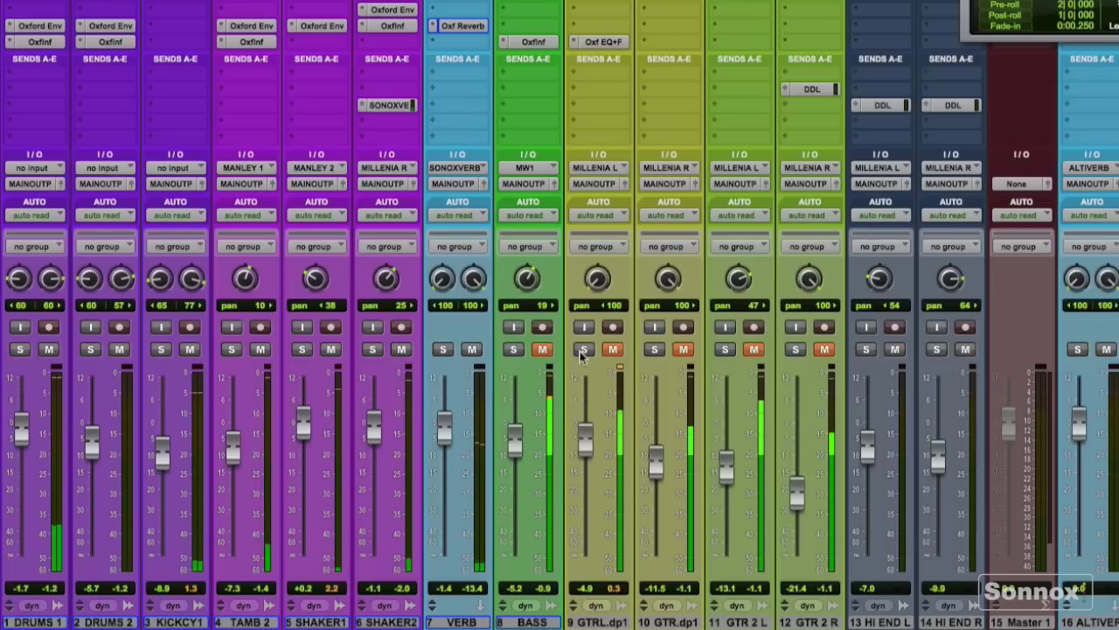
- Unmute the BASS track and the four guitar tracks
left_click(684, 351)
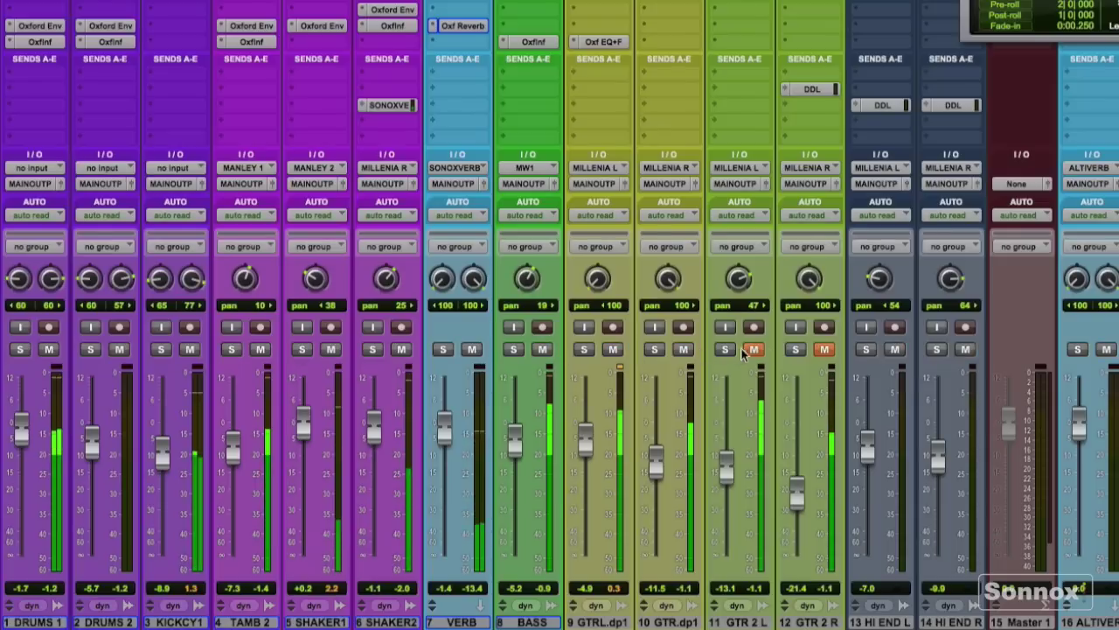
left_click(817, 348, "alt")
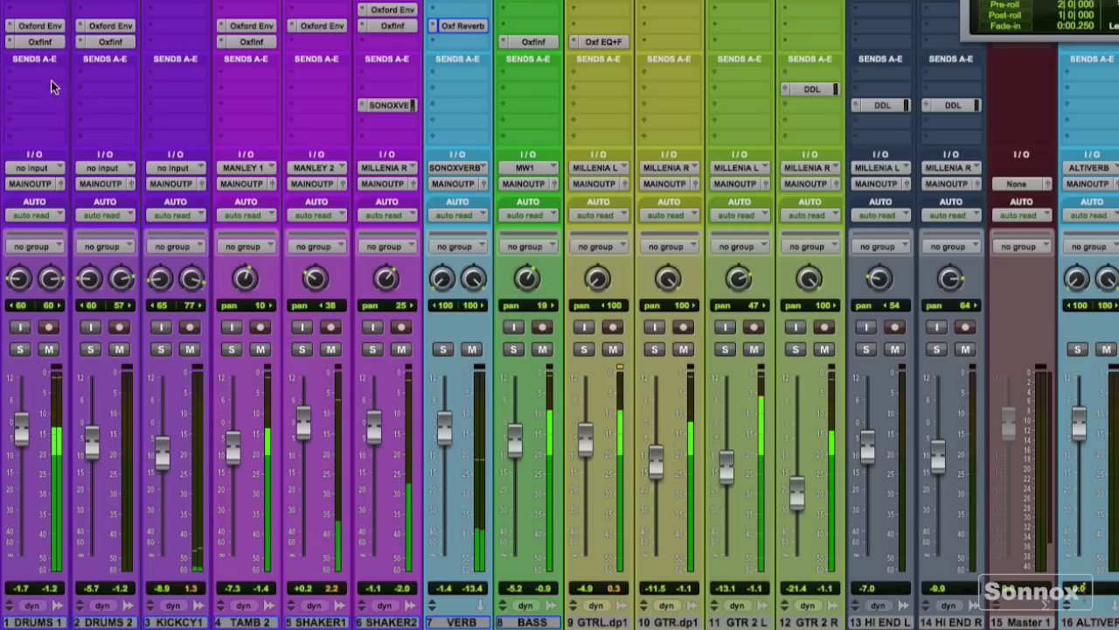
- Compare the full mix with the DRUMS 2, TAMB 2 and SHAKER 1 Oxford Envolution inserts bypassed, and re-enable them
left_click(105, 26, "super")
left_click(313, 26, "super")
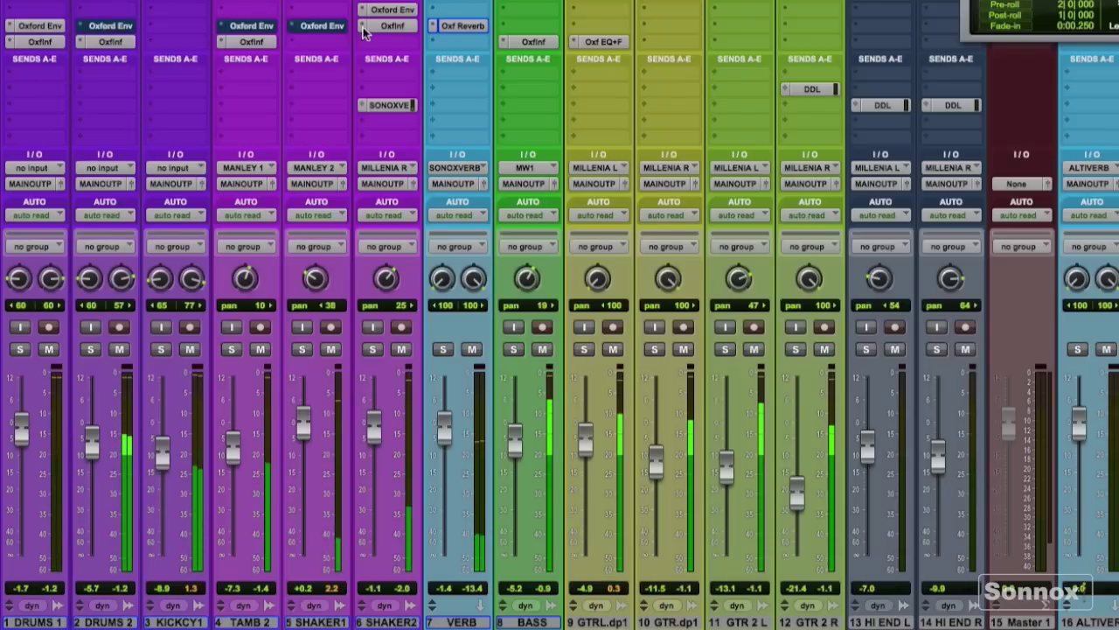
left_click(363, 26)
key("Escape")
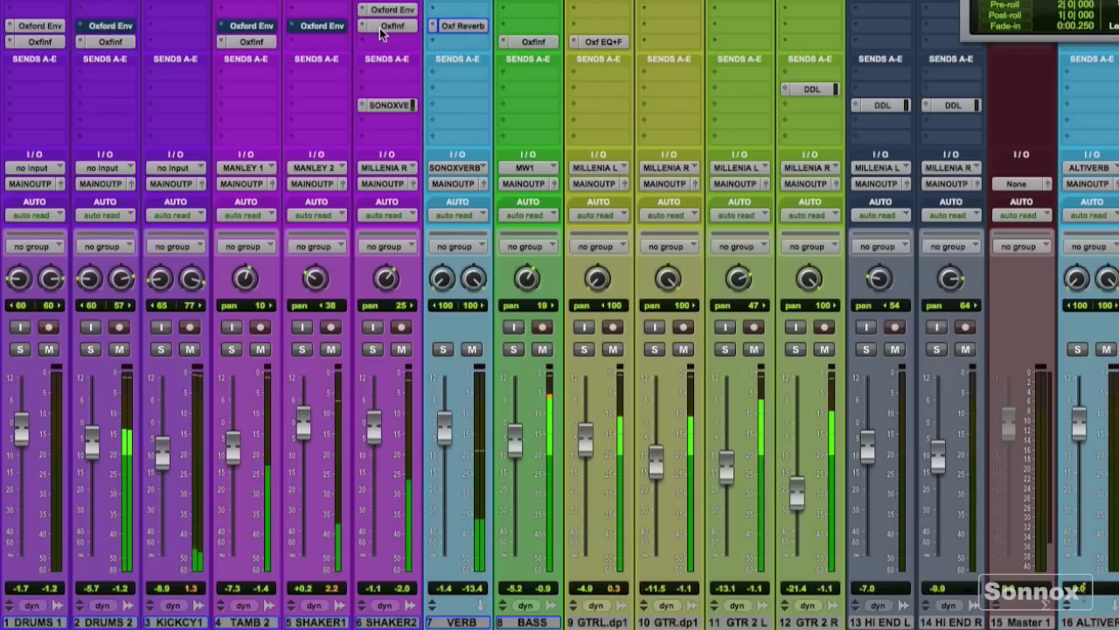
left_click(381, 10, "super")
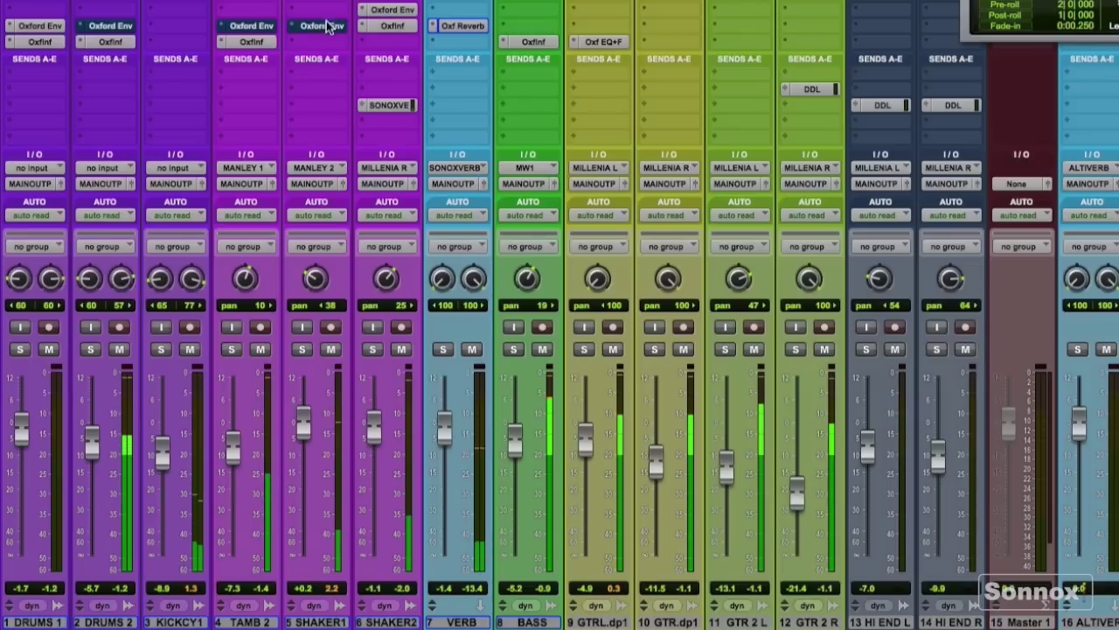
left_click(254, 28, "super")
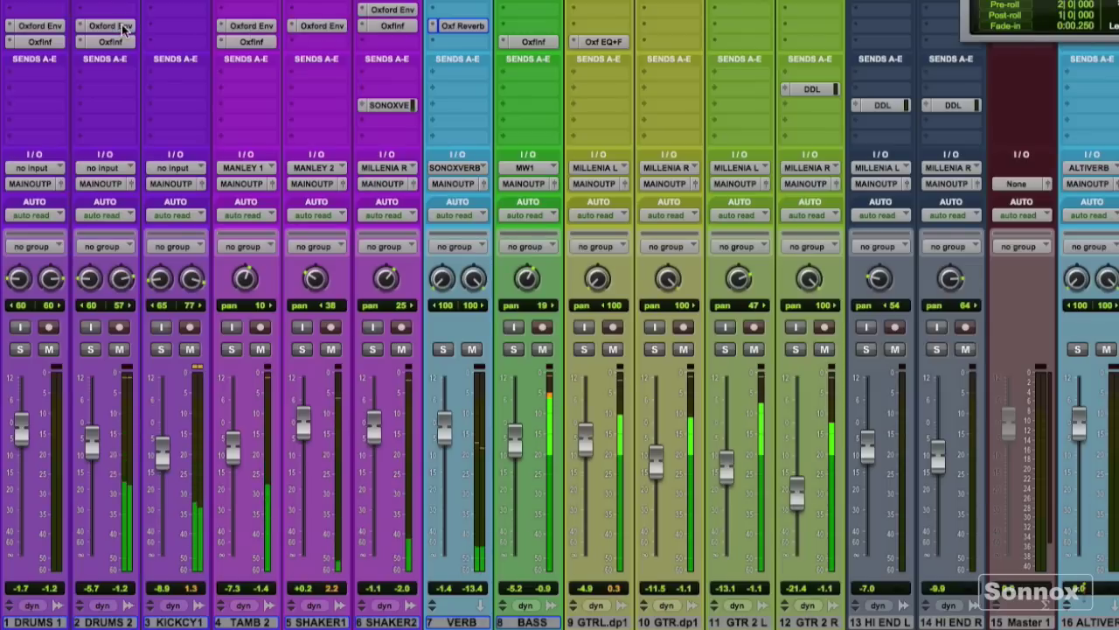
- Solo DRUMS 2, raise Sustain in its Oxford Envolution to about +8.6 dB, and unsolo the track
left_click(90, 349)
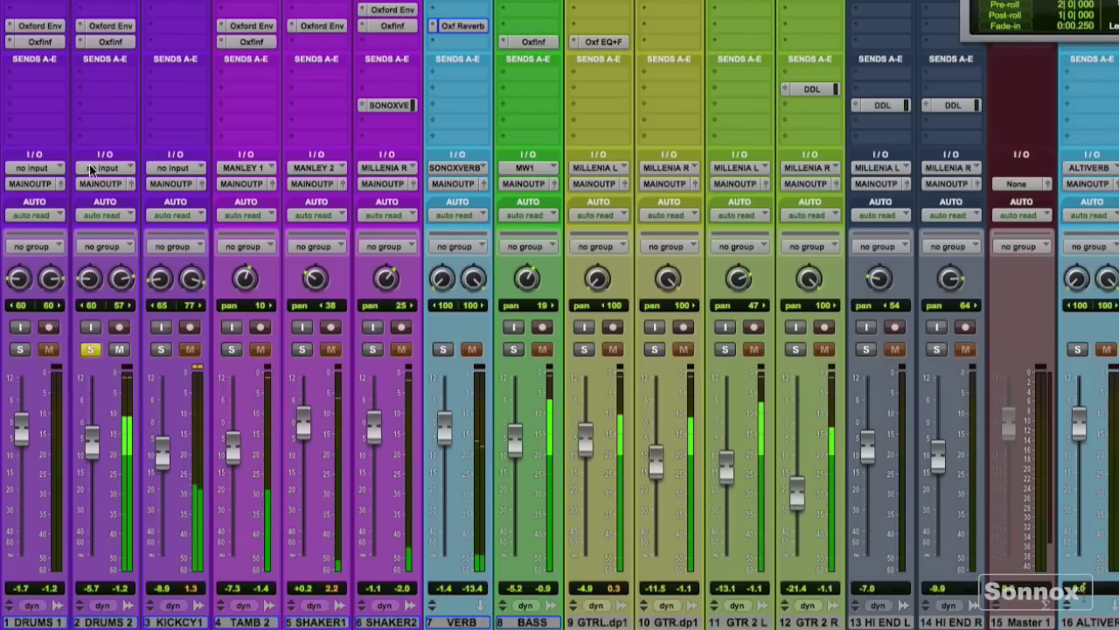
key("super+alt+w")
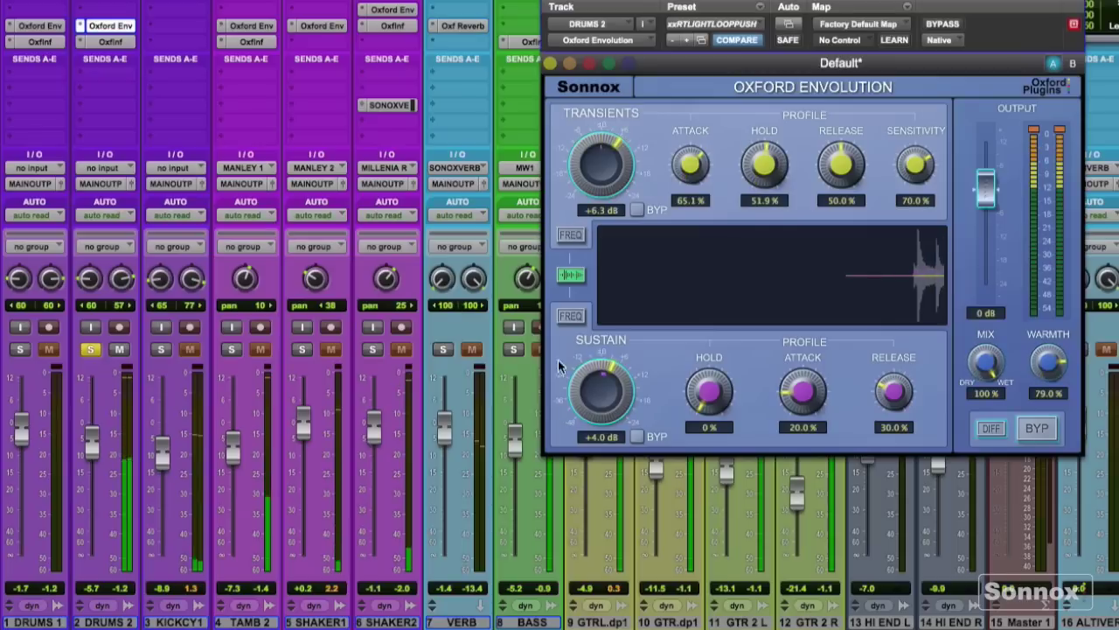
left_click_drag(583, 365, 585, 353)
left_click(90, 349)
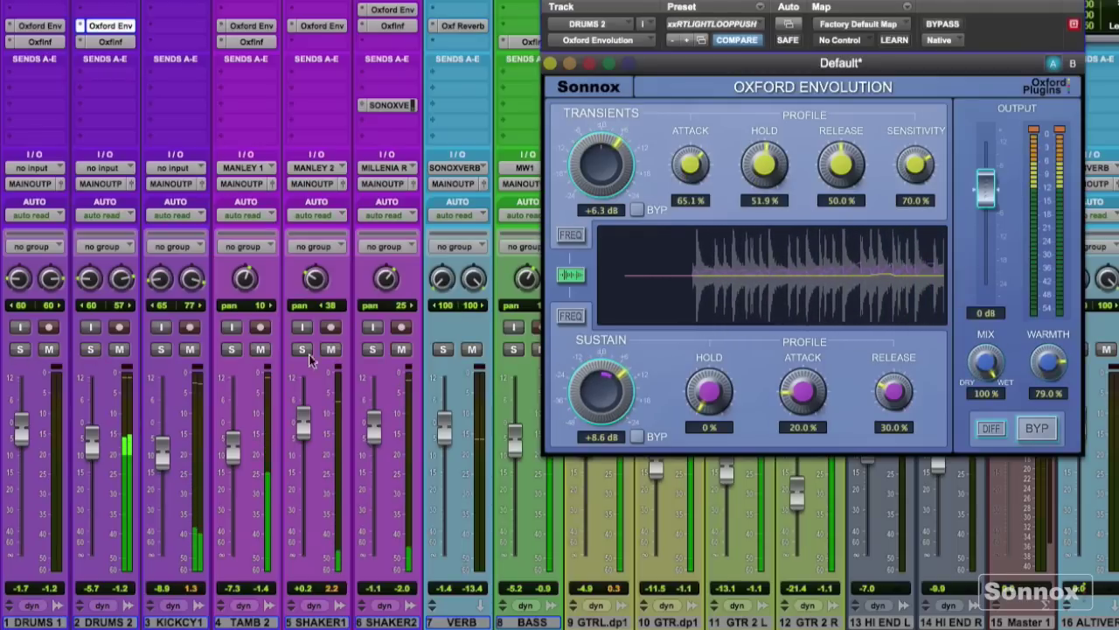
- Lower the faders of SHAKER 2 to about -4.6 dB, SHAKER 1 to about -2.2 dB and VERB to about -3.0 dB
left_click_drag(369, 429, 371, 437)
left_click_drag(299, 426, 300, 433)
left_click_drag(444, 431, 444, 440)
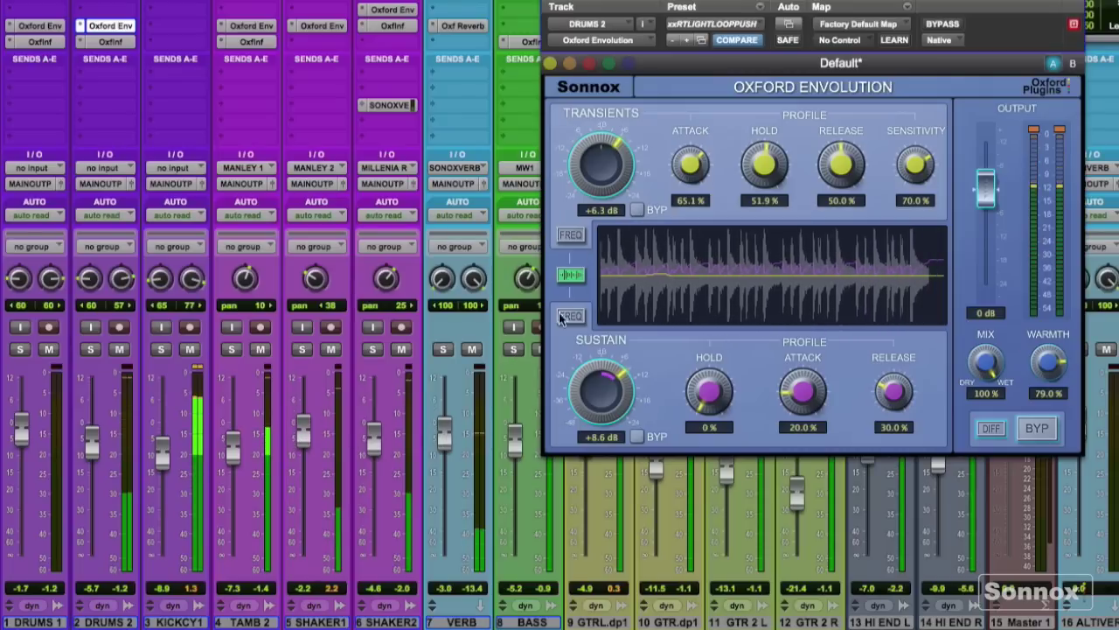